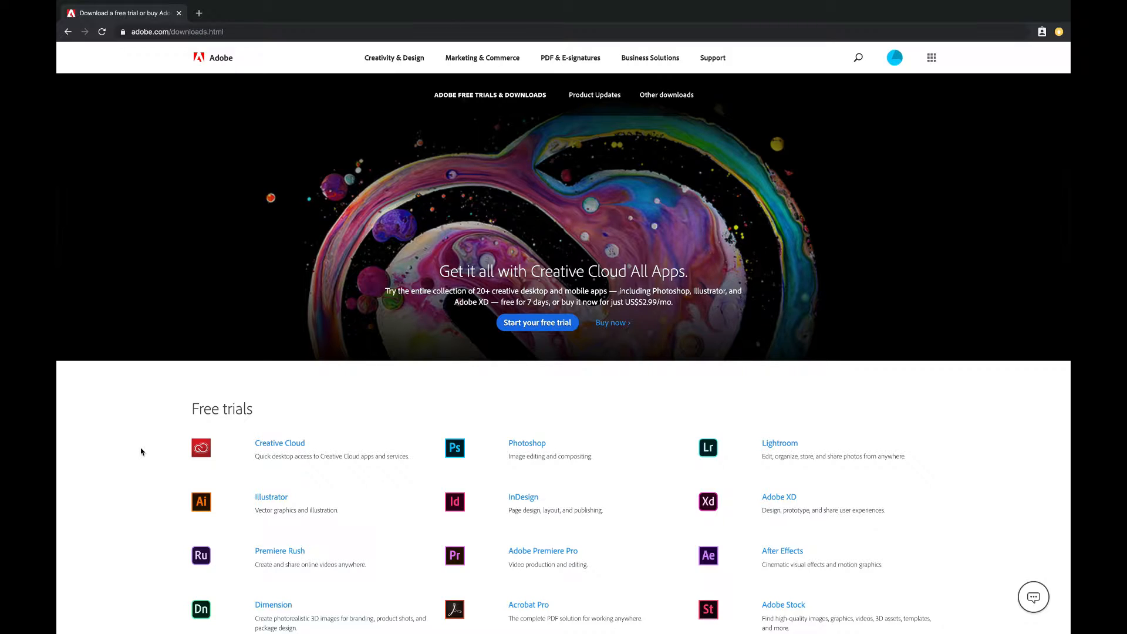
# Find Premiere Rush among the free trials on Adobe's downloads page and open its page.
pyautogui.scroll(-2, 417, 342)
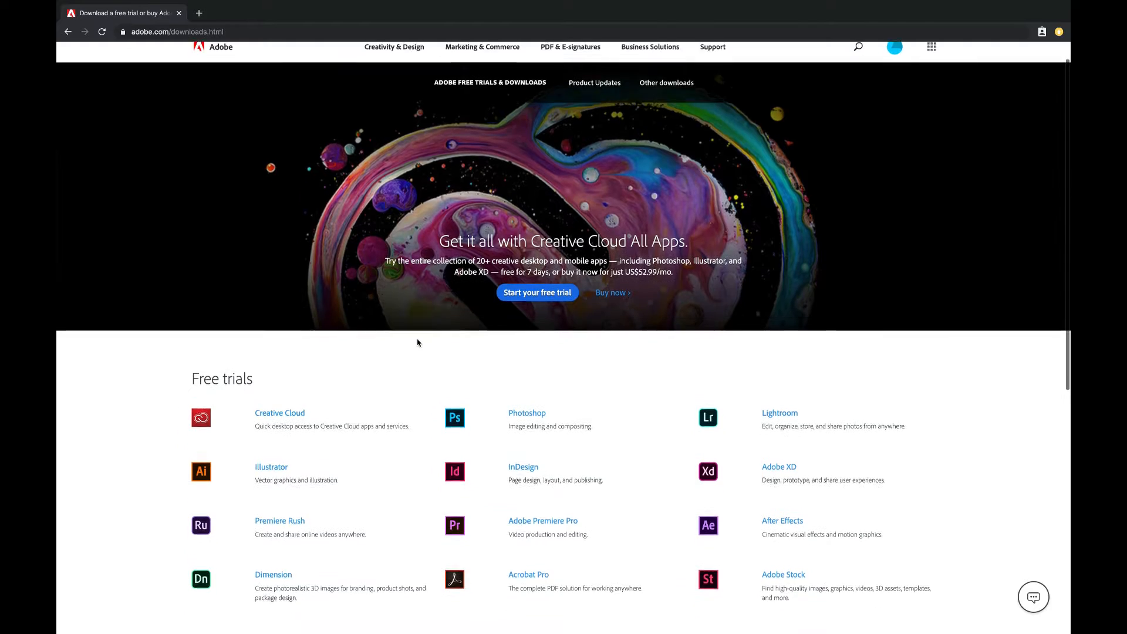
pyautogui.scroll(-1, 418, 343)
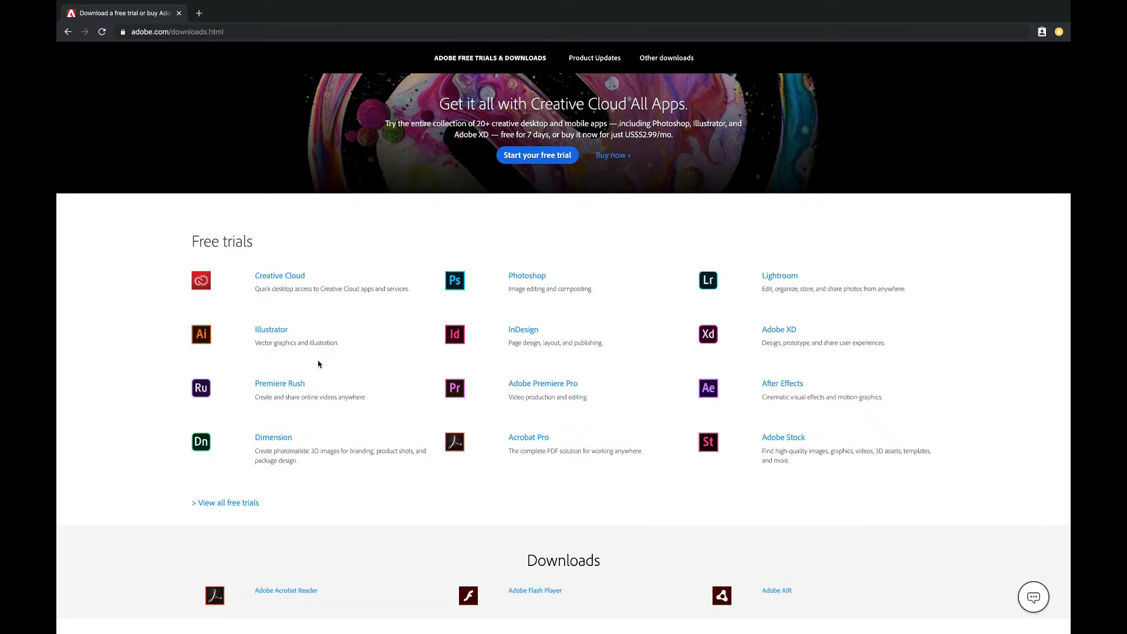
pyautogui.click(294, 388)
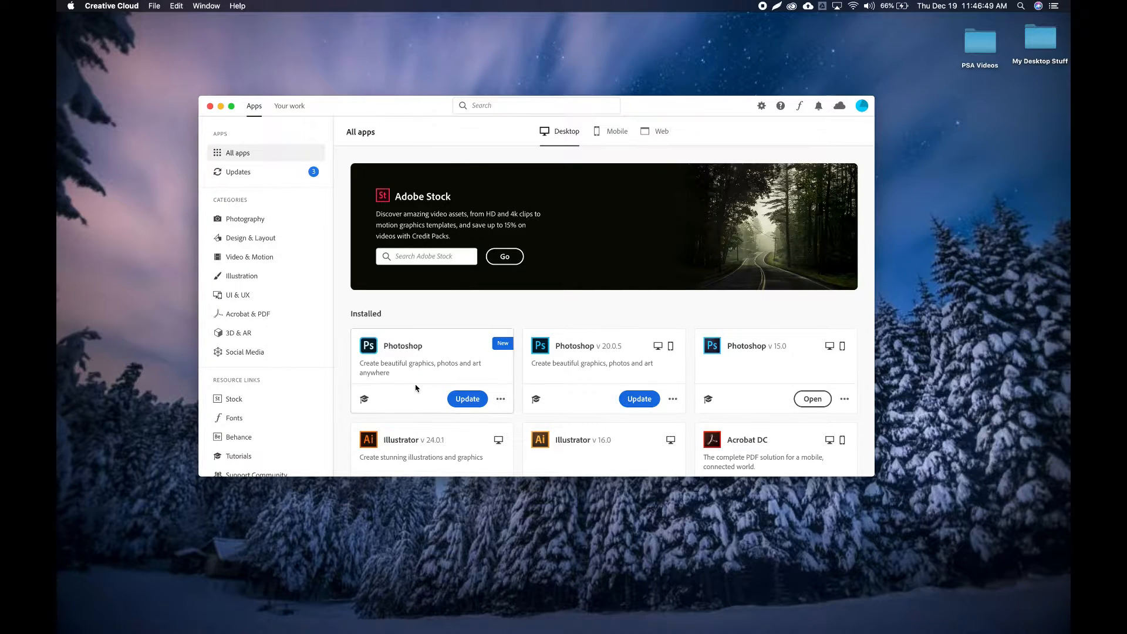
# Locate Premiere Rush among the installed desktop apps in Creative Cloud and launch it.
pyautogui.scroll(-5, 416, 387)
pyautogui.scroll(-3, 415, 388)
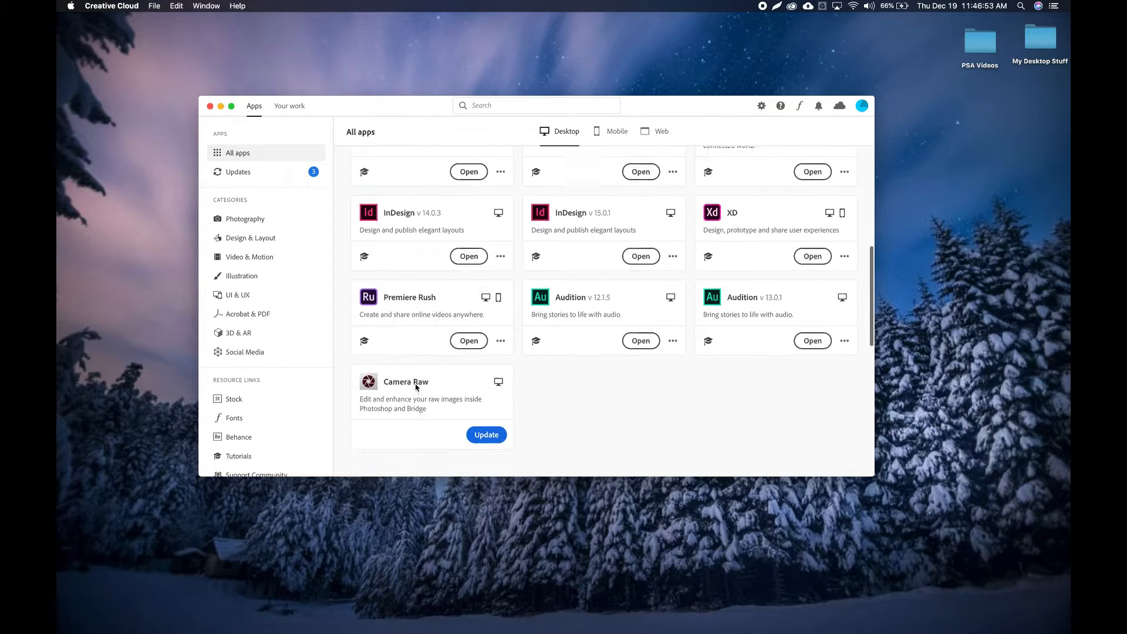
pyautogui.scroll(1, 592, 344)
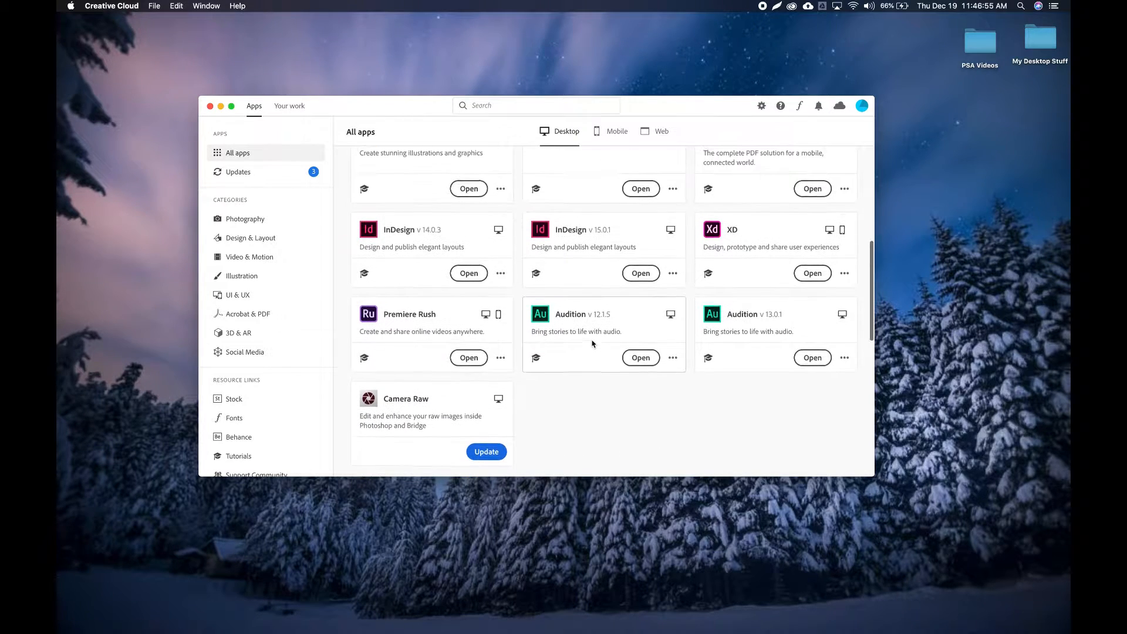
pyautogui.scroll(4, 592, 344)
pyautogui.scroll(-3, 555, 368)
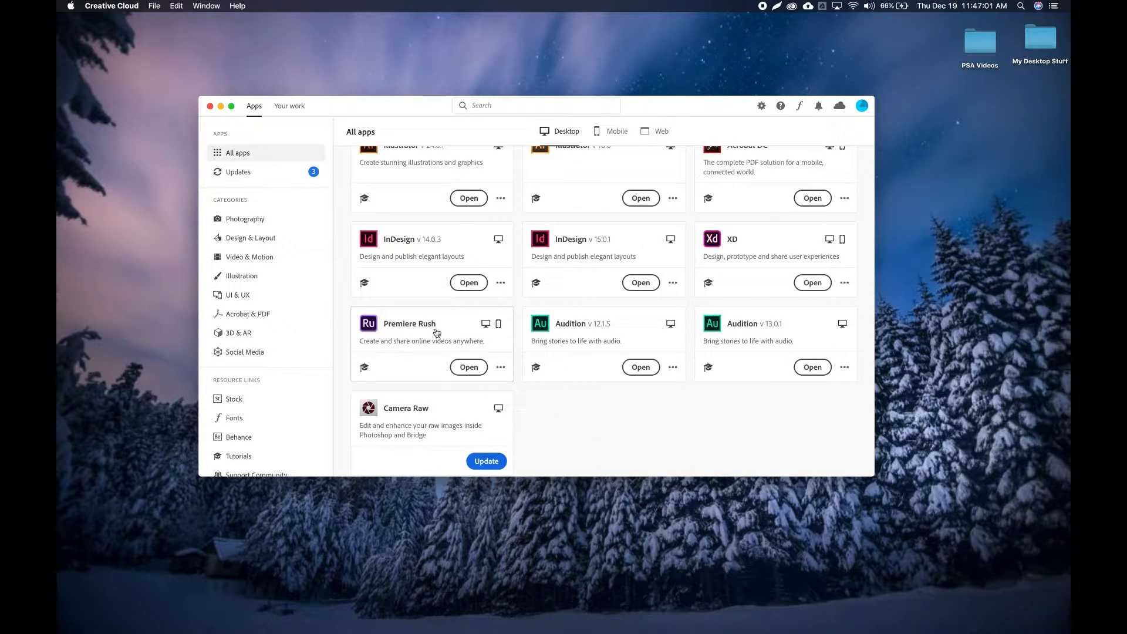
pyautogui.click(469, 375)
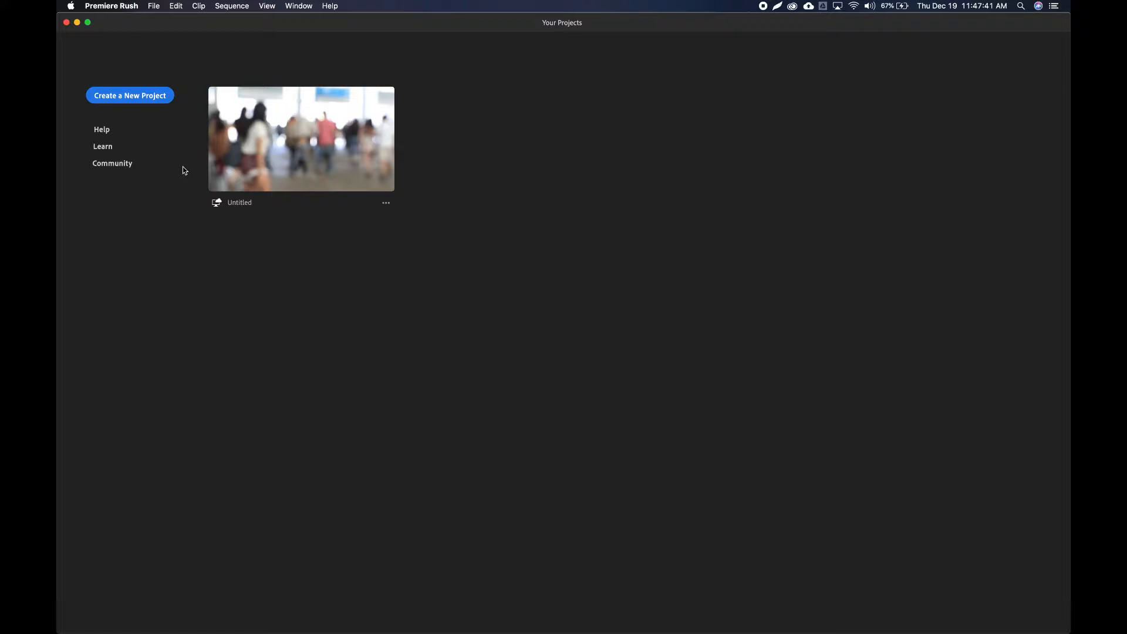
# Start a new project named PSA and open the PSA Videos folder on the Desktop as its media source.
pyautogui.click(128, 101)
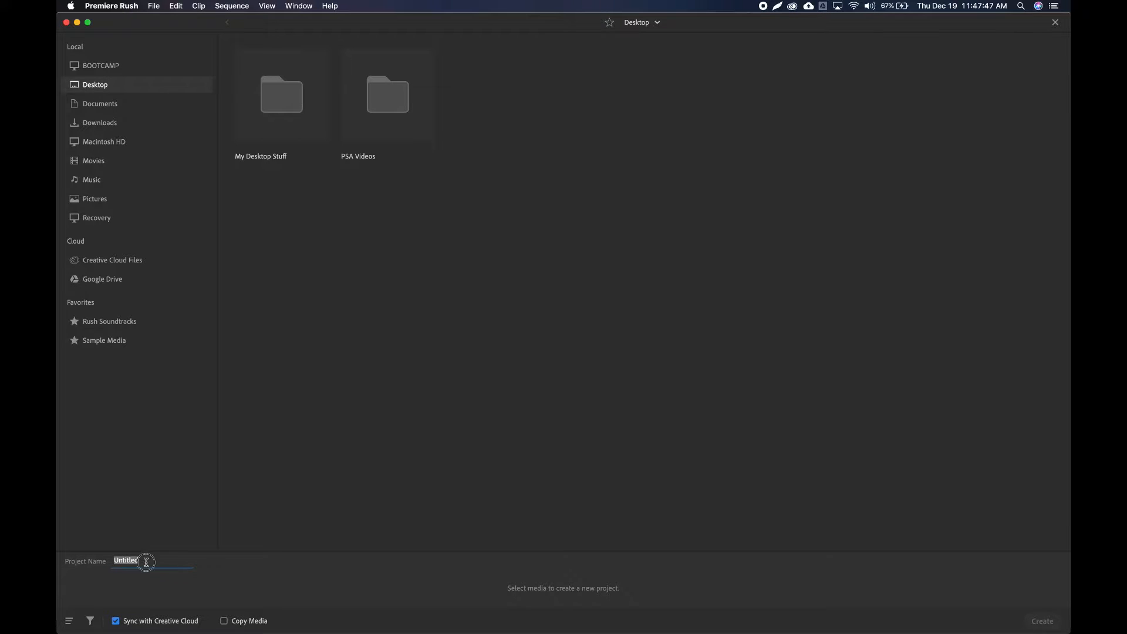
pyautogui.write('PSA')
pyautogui.click(310, 389)
pyautogui.doubleClick(388, 102)
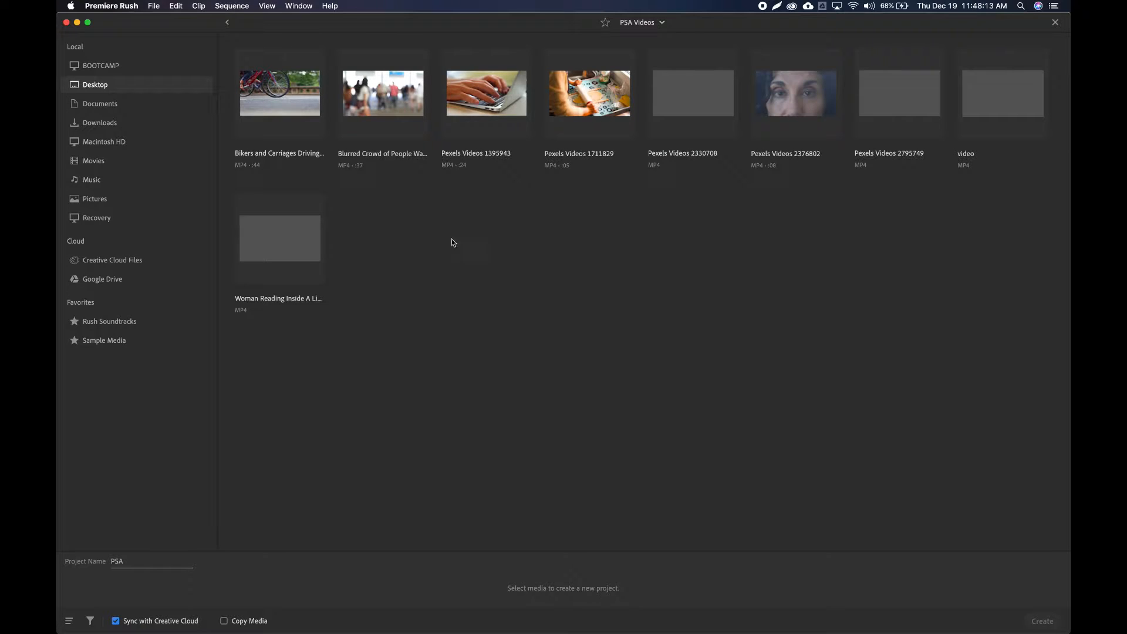
# Select all nine videos in the PSA Videos folder, starting with the Bikers and Woman Reading clips, and create the project.
pyautogui.click(285, 118)
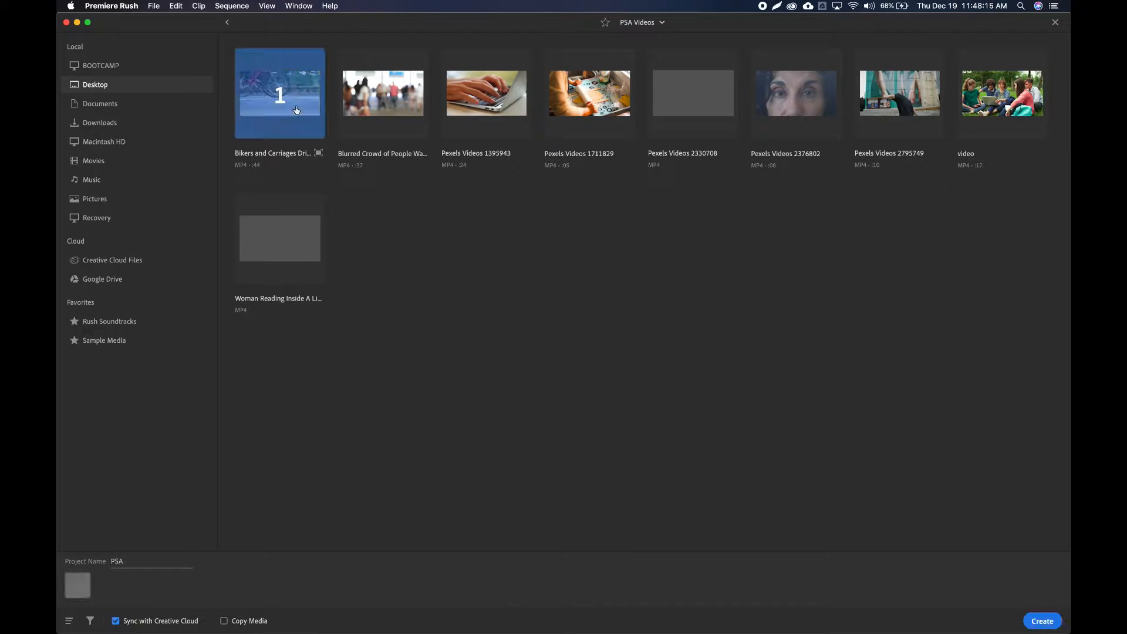
pyautogui.click(308, 235)
pyautogui.click(391, 106)
pyautogui.click(487, 95)
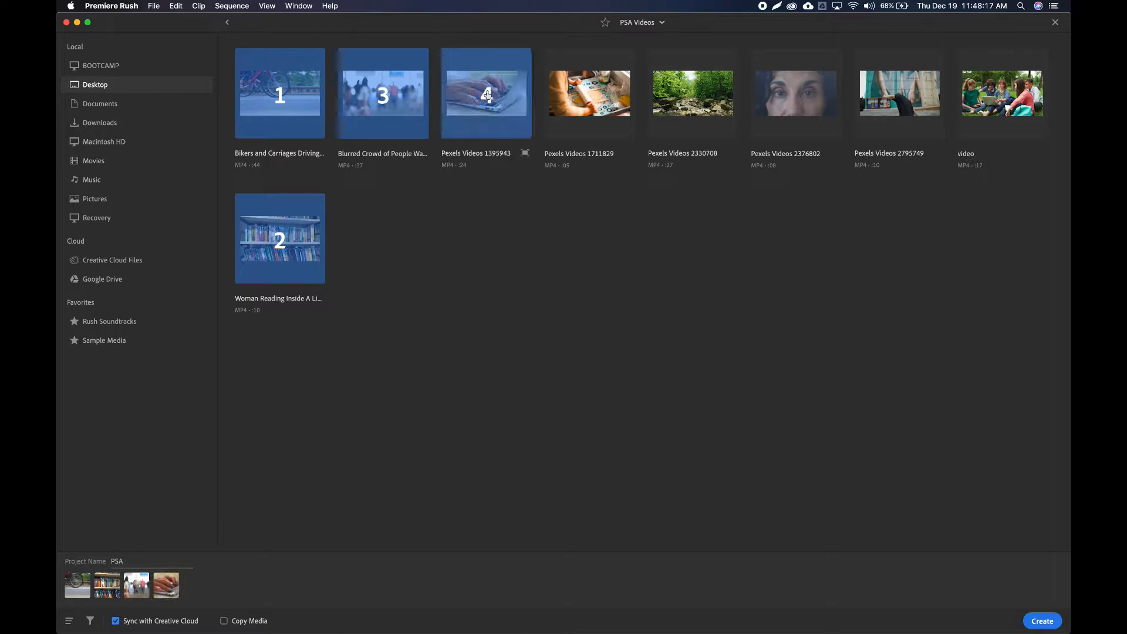
pyautogui.click(590, 95)
pyautogui.click(693, 95)
pyautogui.click(796, 95)
pyautogui.click(900, 95)
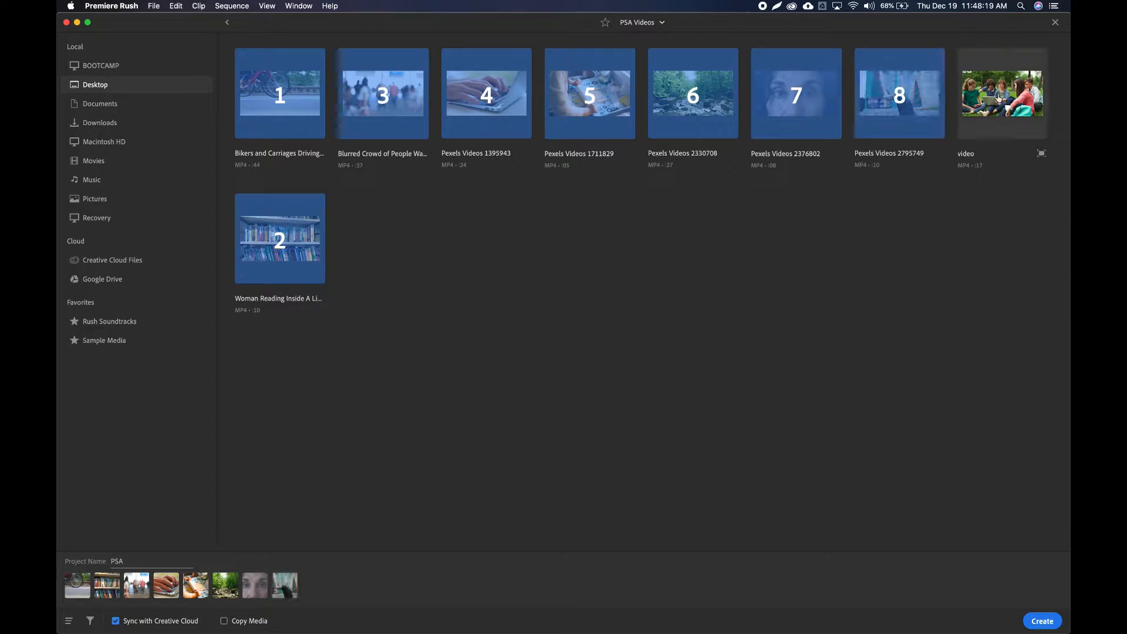
pyautogui.click(995, 98)
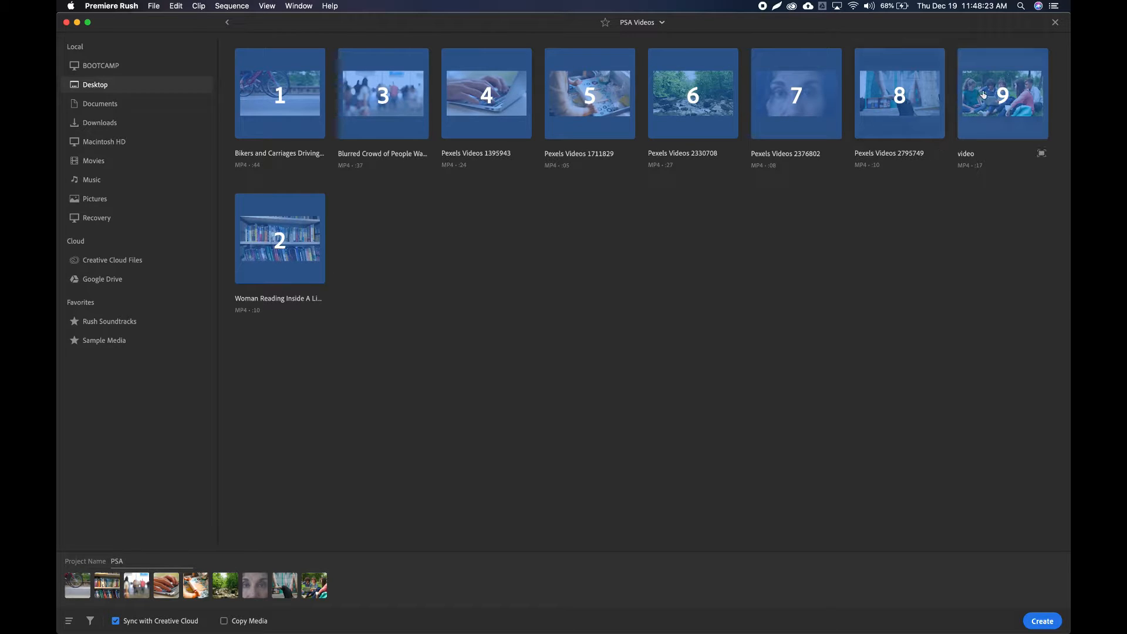
pyautogui.click(1041, 620)
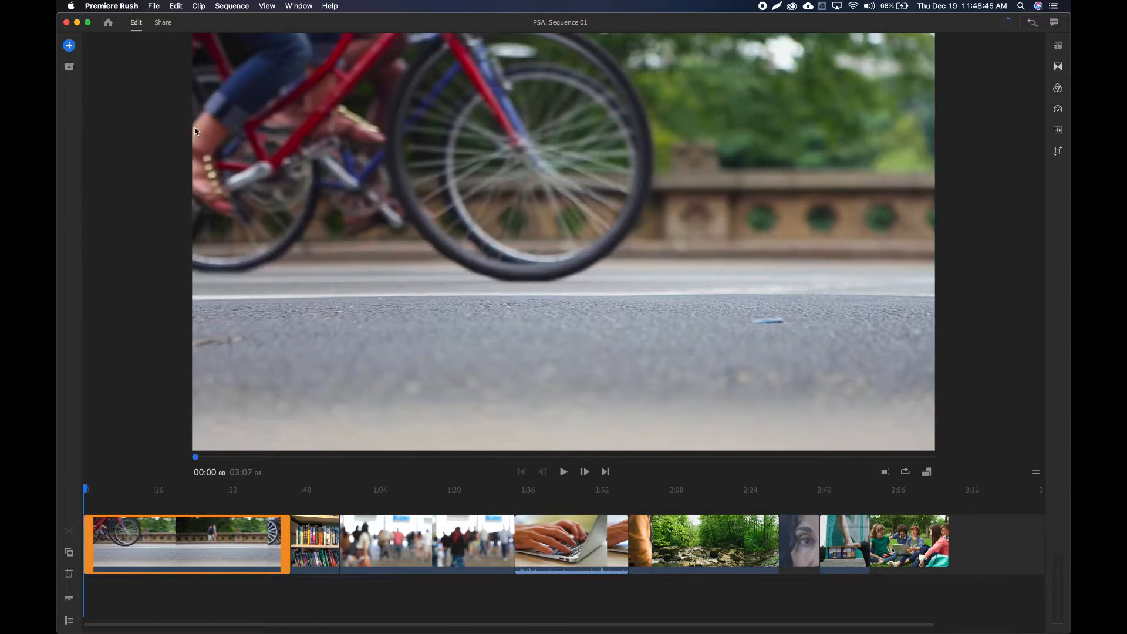
# Show the project's assets and look through the imported clips.
pyautogui.click(69, 67)
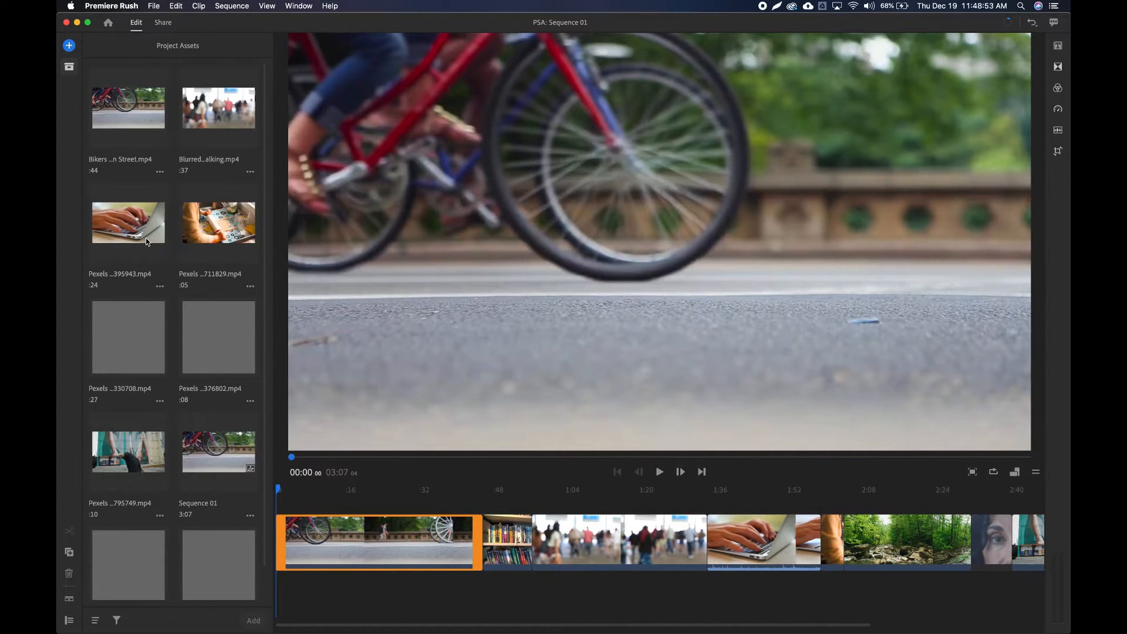
pyautogui.scroll(-2, 146, 238)
pyautogui.scroll(2, 147, 240)
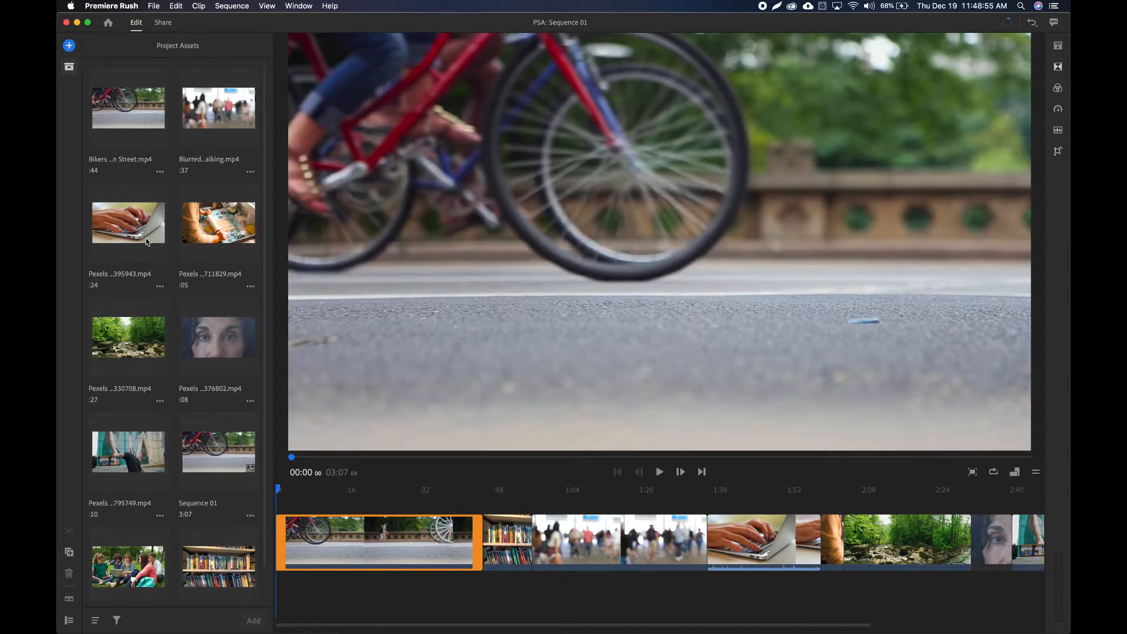
pyautogui.scroll(-2, 147, 241)
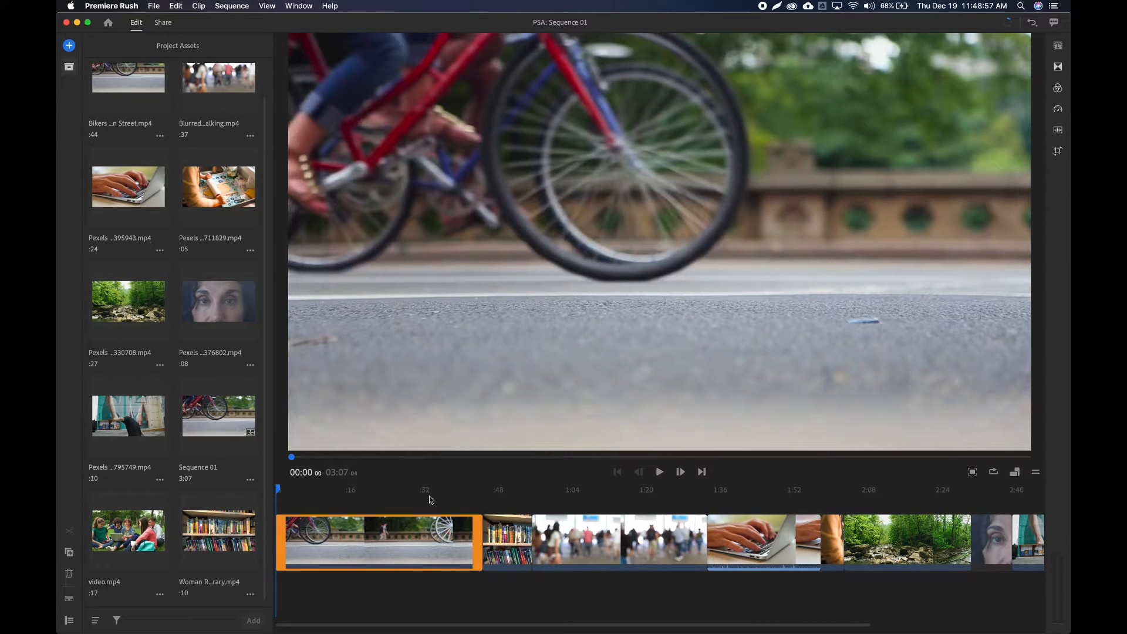
# Delete the last six clips from the timeline, from the laptop-typing clip through the group sitting on the grass.
pyautogui.hscroll(5, 657, 591)
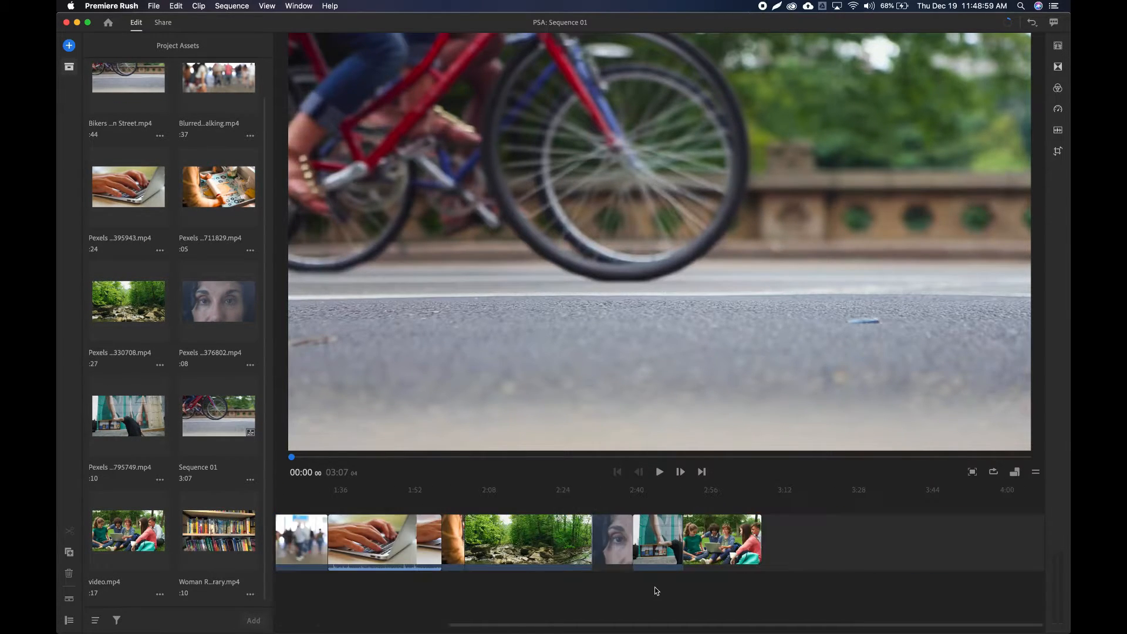
pyautogui.click(731, 541)
pyautogui.click(645, 543)
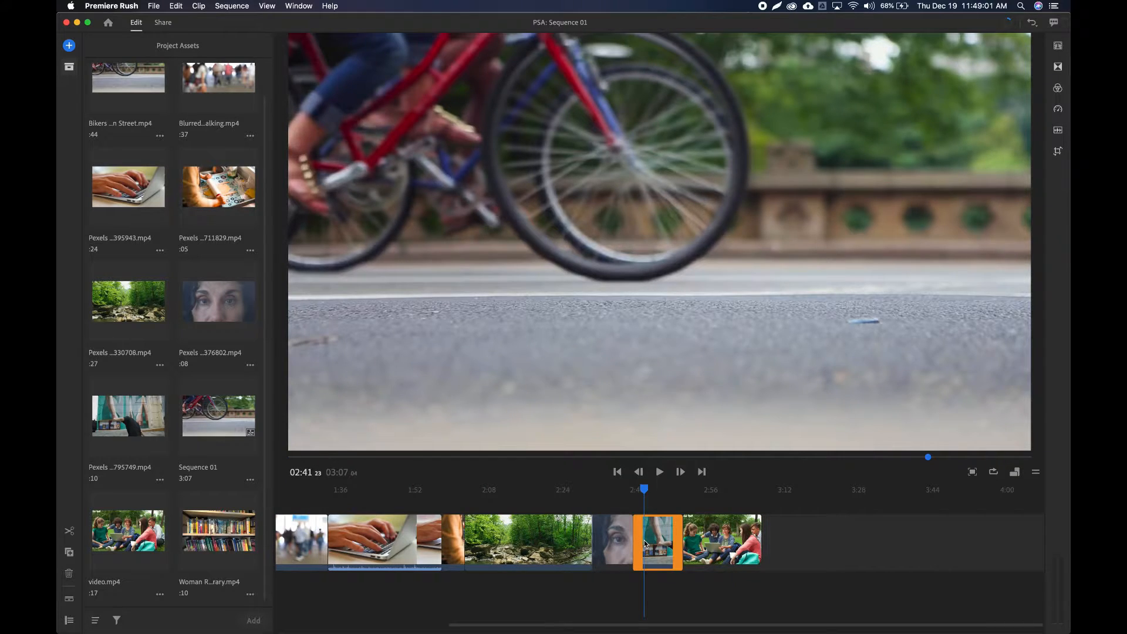
pyautogui.press('Delete')
pyautogui.press('Delete')
pyautogui.press('Delete')
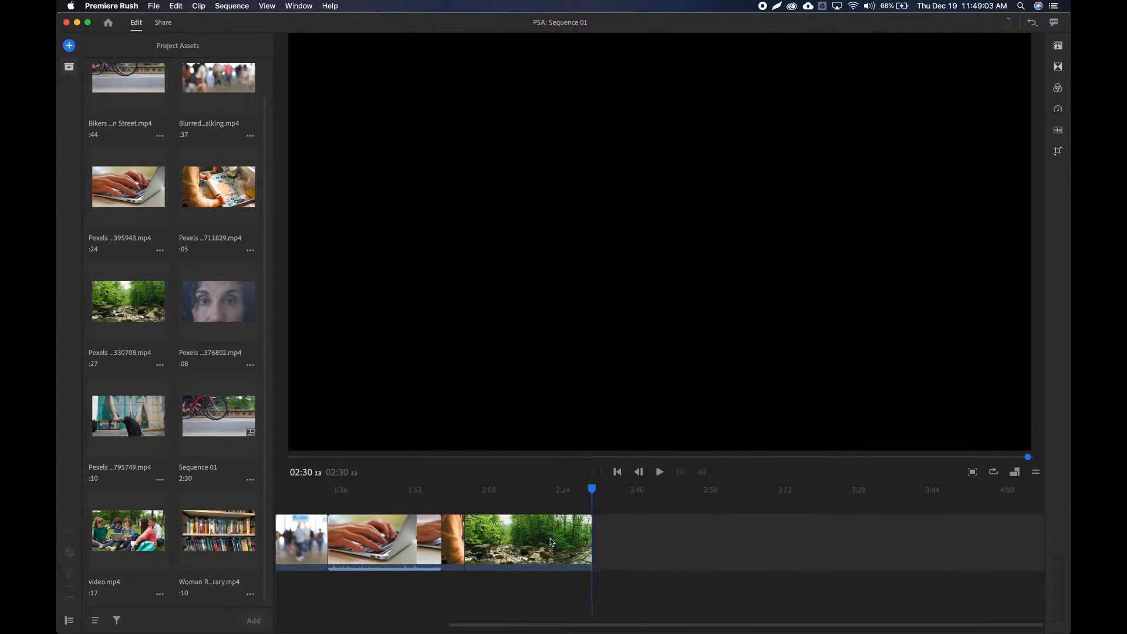
pyautogui.click(551, 542)
pyautogui.press('Delete')
pyautogui.press('Delete')
pyautogui.press('Delete')
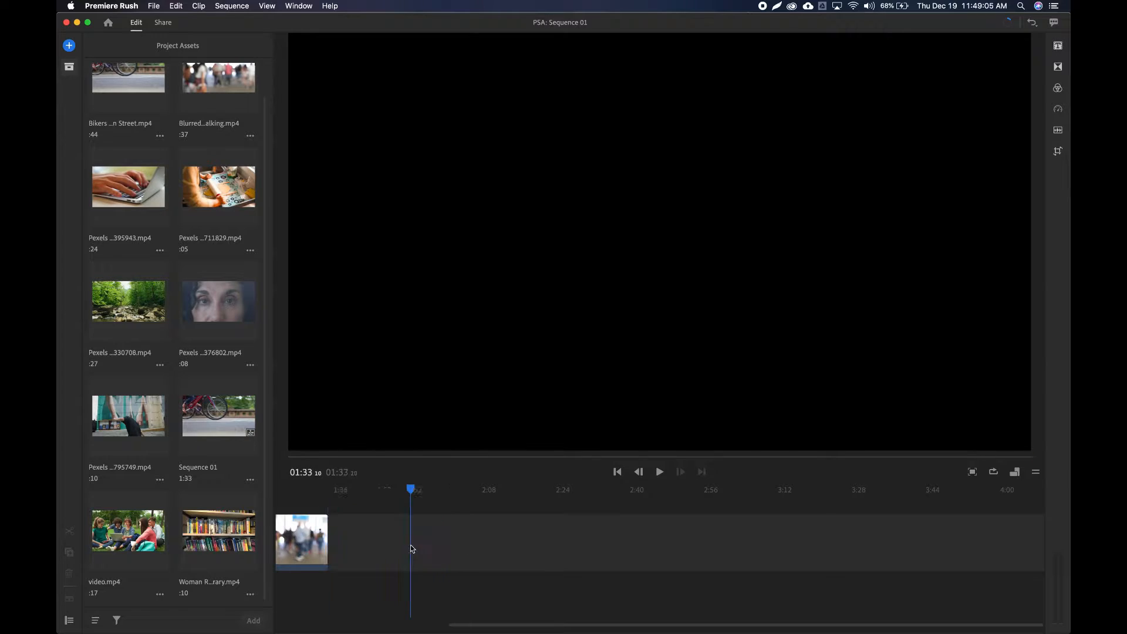
# Empty the timeline by deleting the remaining blurred crowd, bookshelf and bikers clips.
pyautogui.click(565, 547)
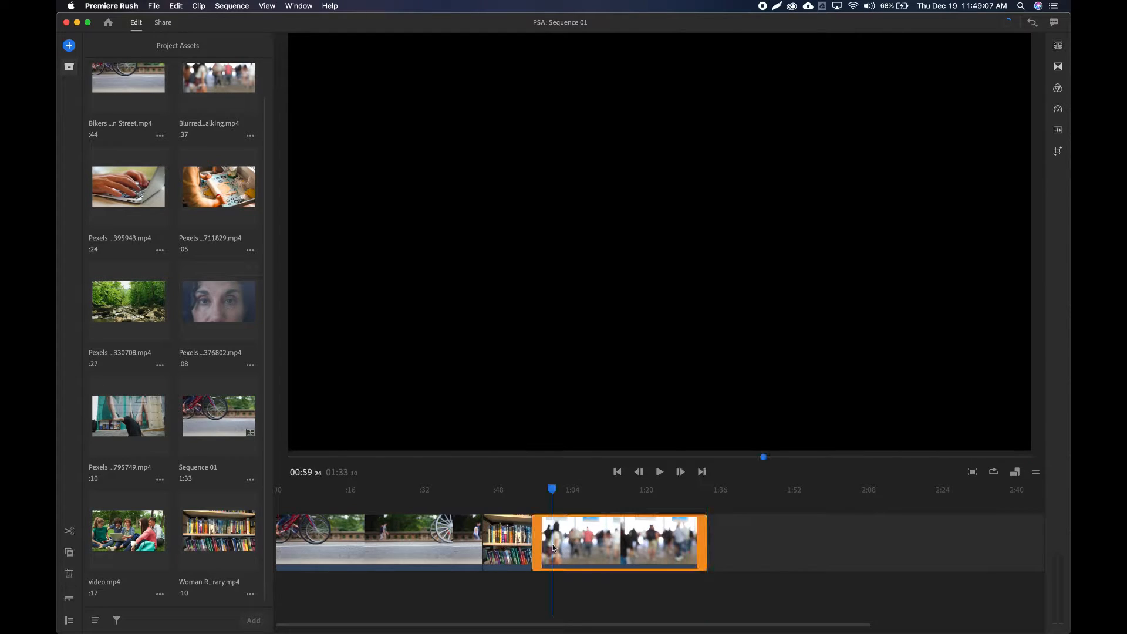
pyautogui.press('Delete')
pyautogui.click(506, 539)
pyautogui.press('Delete')
pyautogui.click(413, 538)
pyautogui.press('Delete')
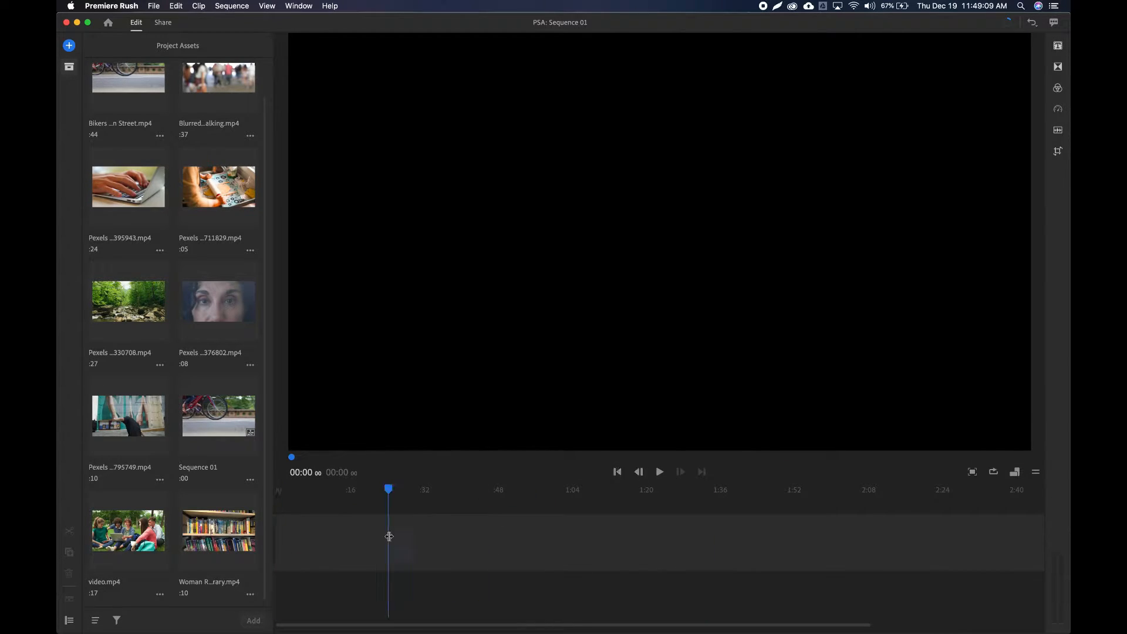
pyautogui.click(389, 535)
# Place the dough-rolling clip (Pexels 1711829) at the start of the timeline and return the playhead to 00:00.
pyautogui.click(201, 188)
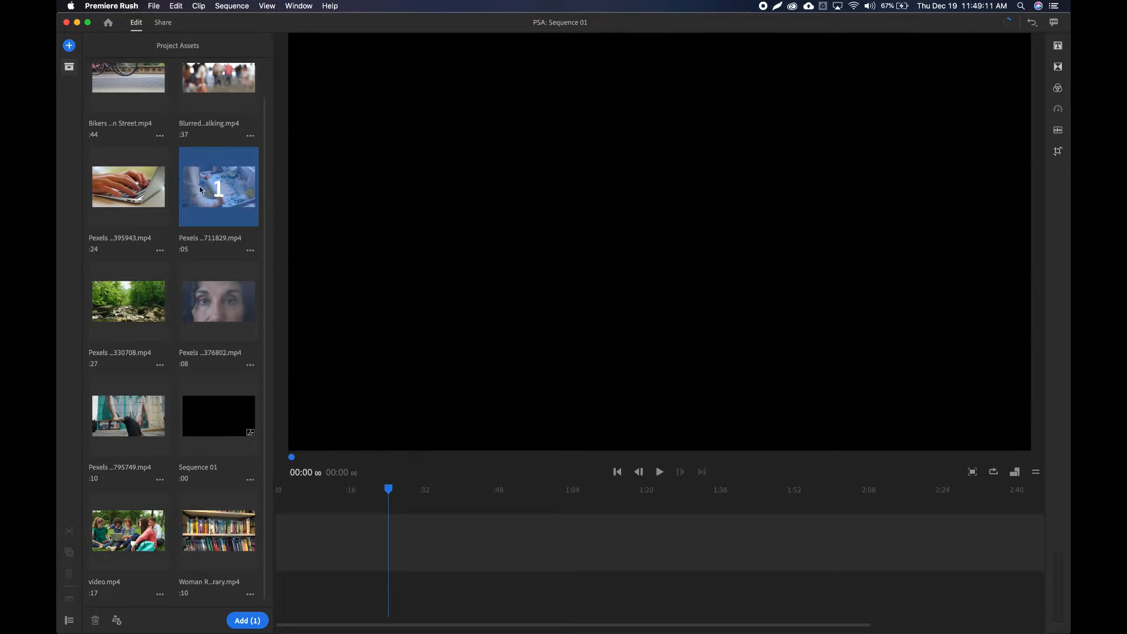
pyautogui.moveTo(198, 189); pyautogui.dragTo(280, 541)
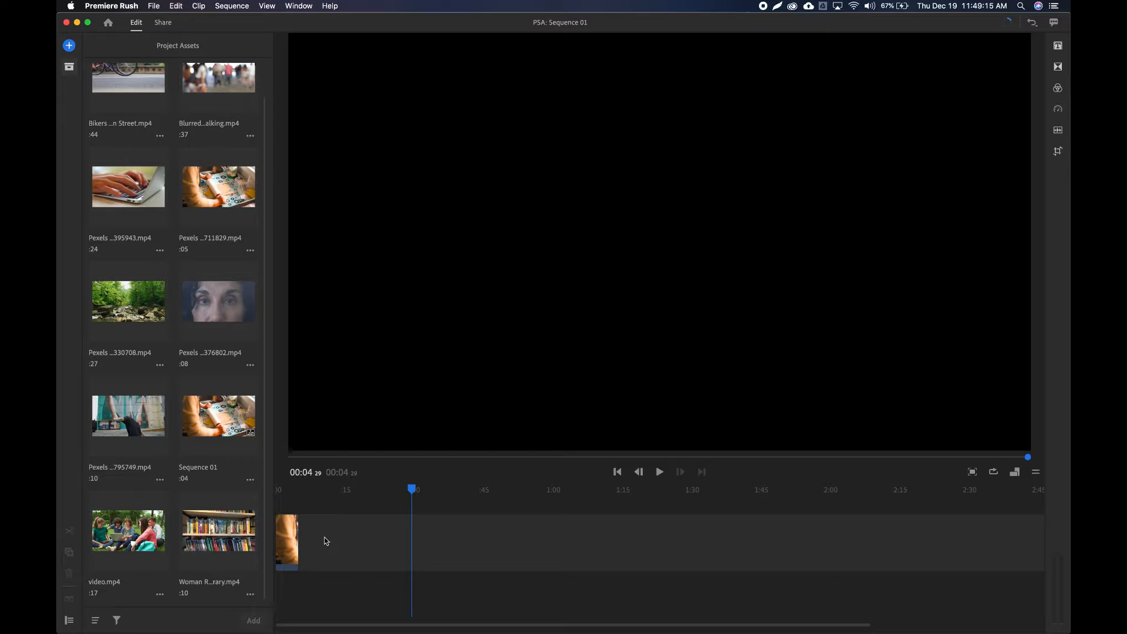
pyautogui.moveTo(411, 489); pyautogui.dragTo(273, 498)
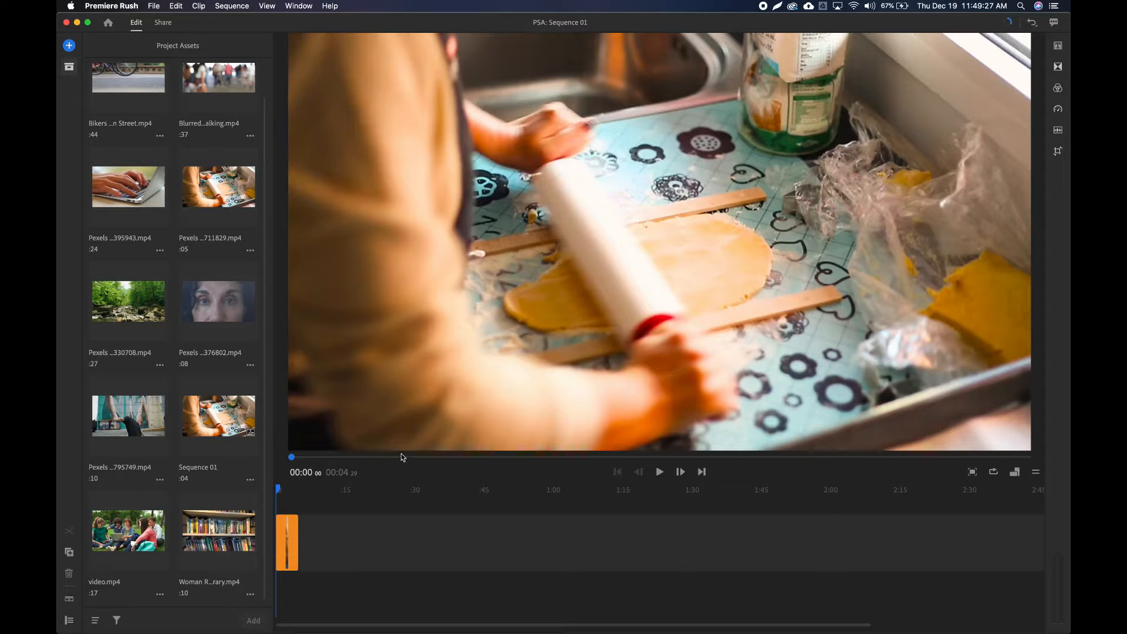
# Add the Bikers clip right after the dough-rolling clip, and return the playhead to the start after previewing the sequence.
pyautogui.scroll(2, 199, 311)
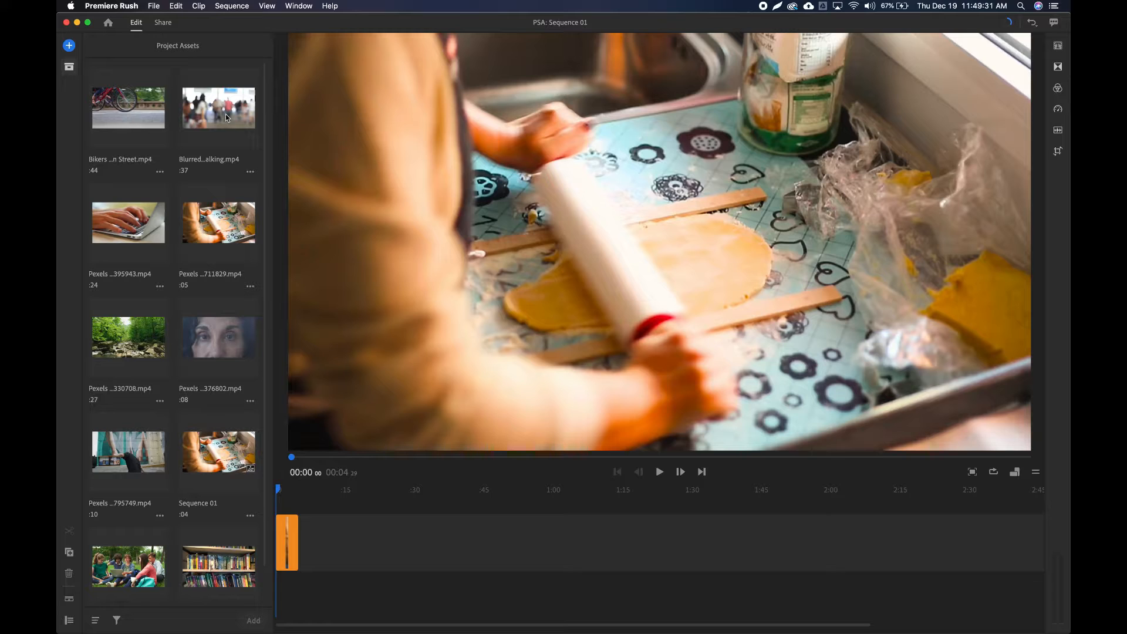
pyautogui.click(142, 114)
pyautogui.moveTo(112, 111); pyautogui.dragTo(310, 546)
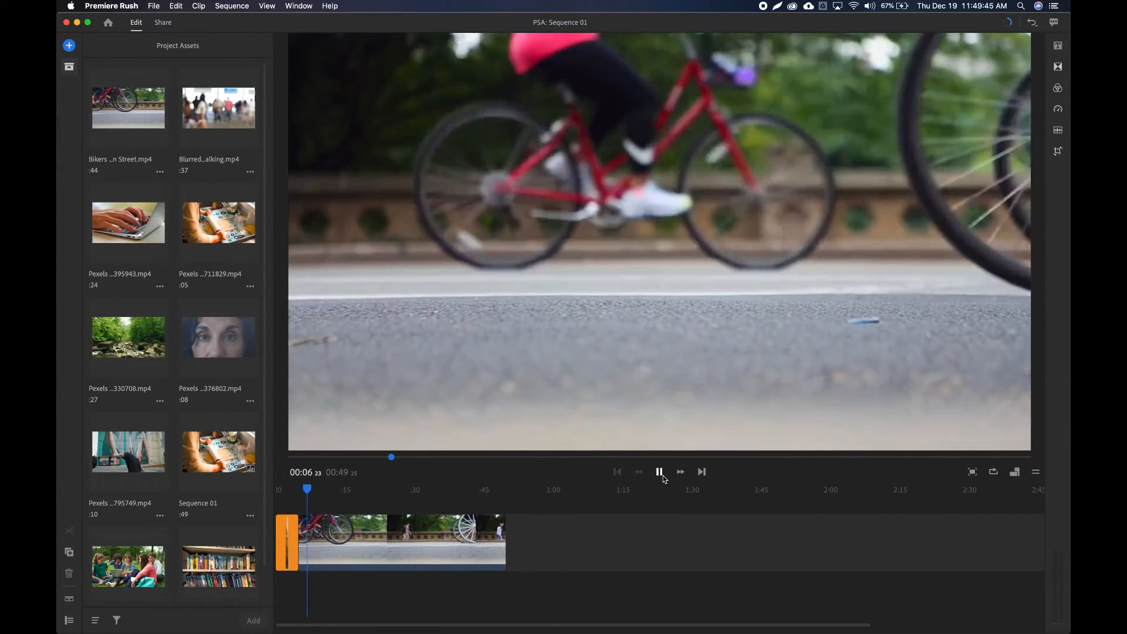
pyautogui.click(661, 474)
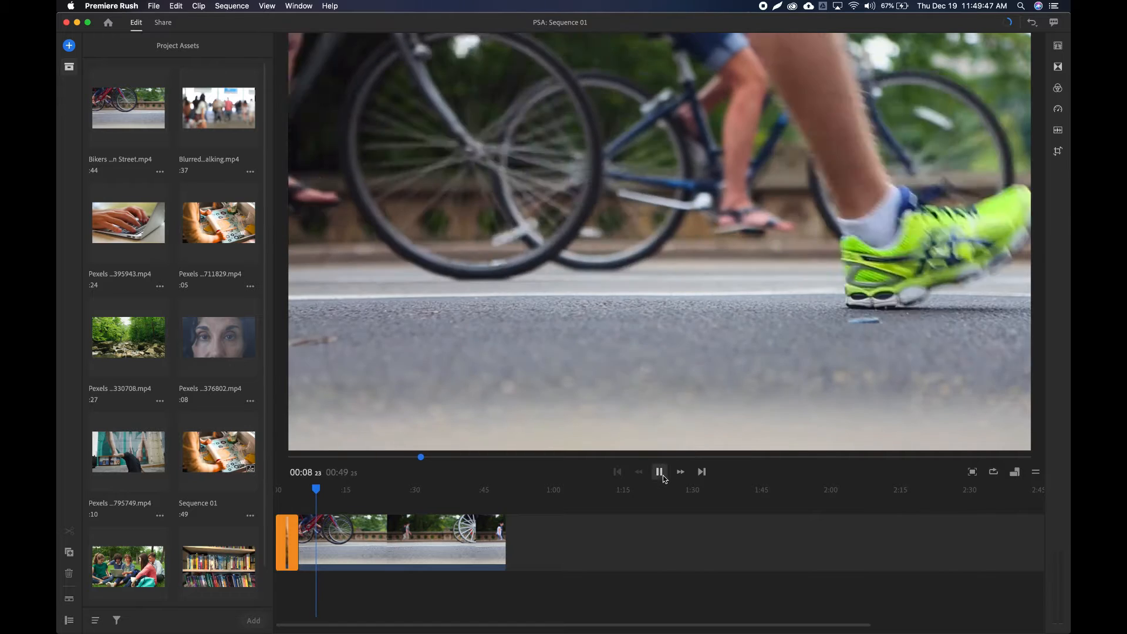
pyautogui.moveTo(319, 491); pyautogui.dragTo(276, 491)
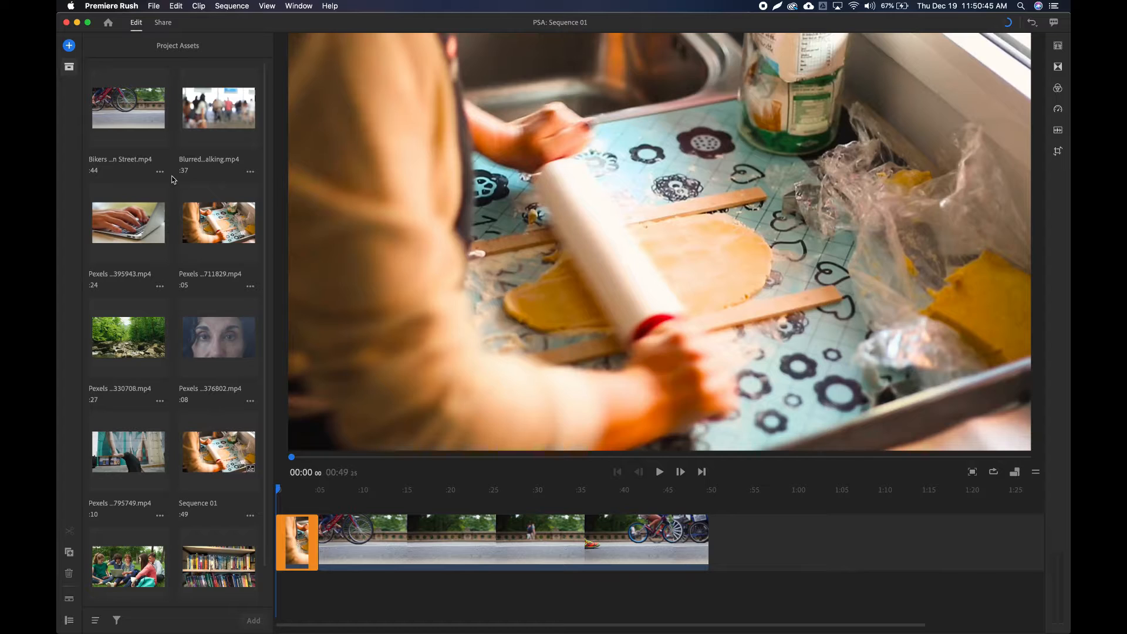
# Browse the Desktop to the PSA Videos folder and add the Blurred Crowd clip to the timeline after the dough-rolling clip.
pyautogui.click(74, 48)
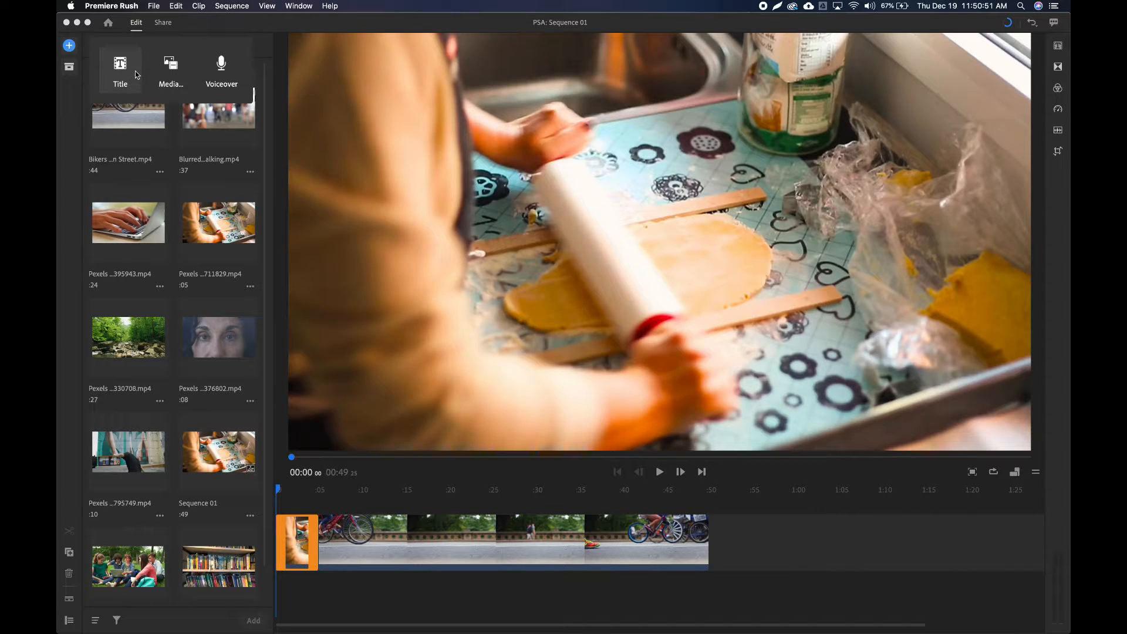
pyautogui.click(186, 74)
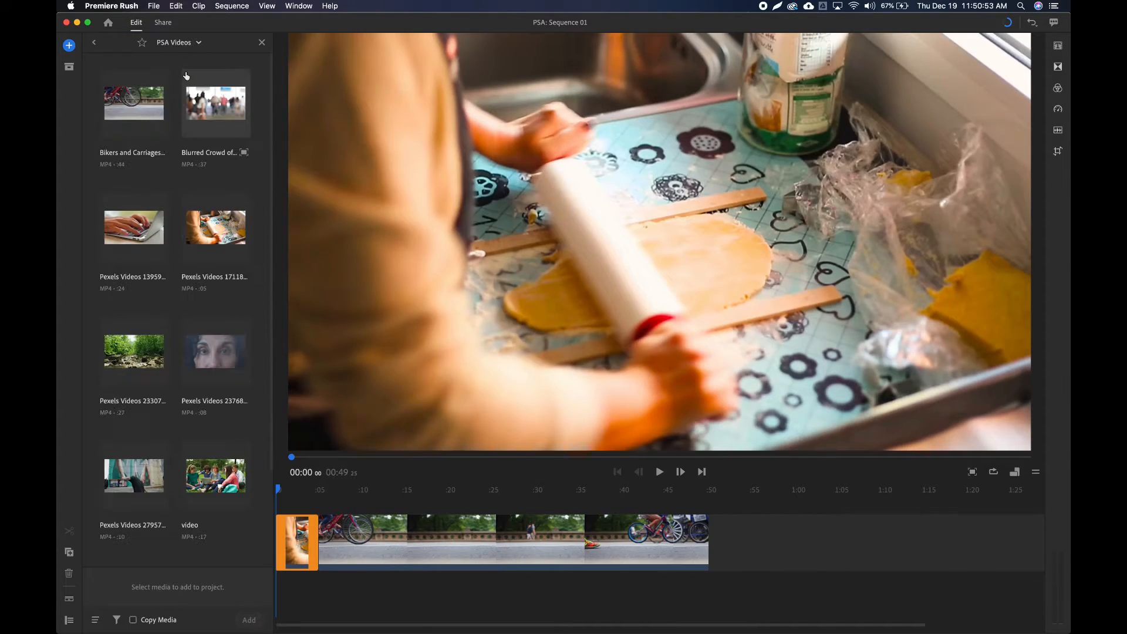
pyautogui.click(174, 44)
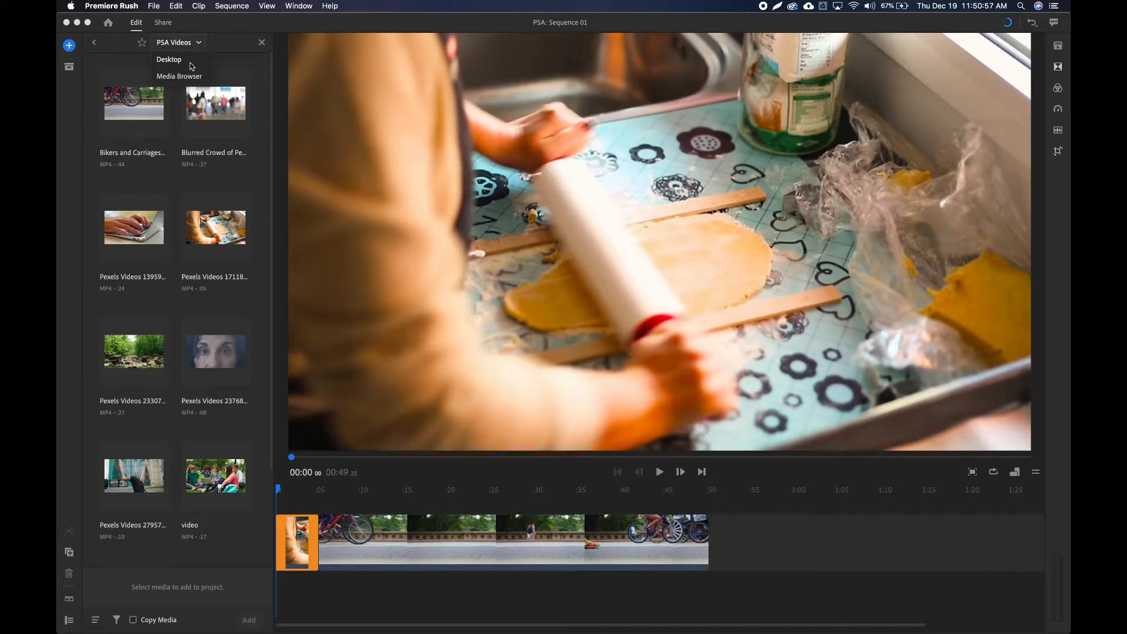
pyautogui.click(178, 59)
pyautogui.click(174, 45)
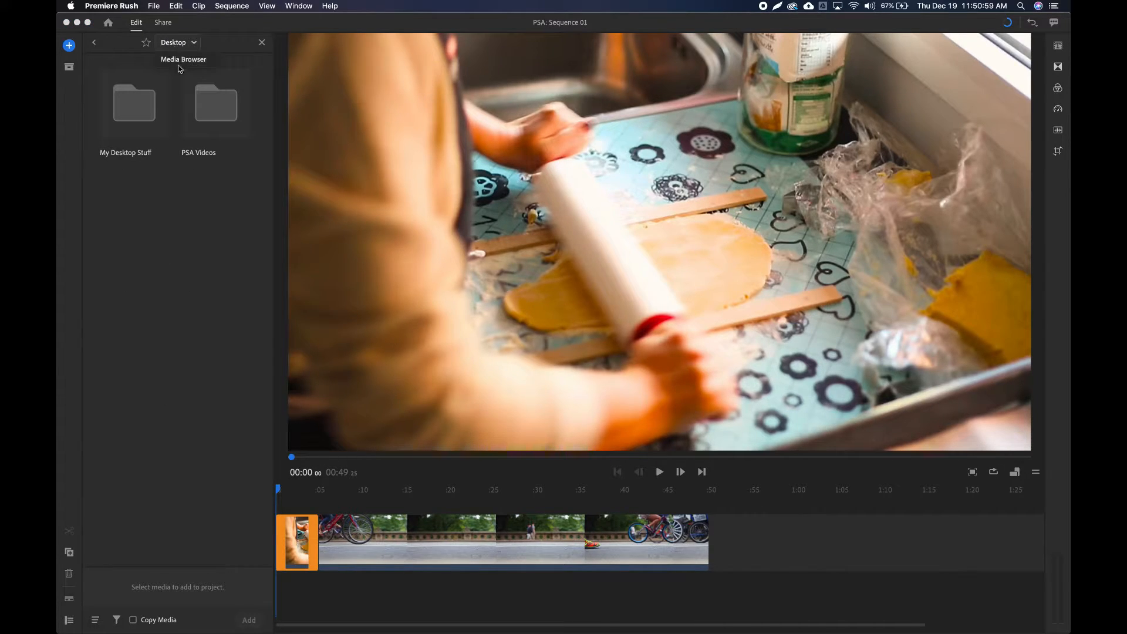
pyautogui.click(196, 269)
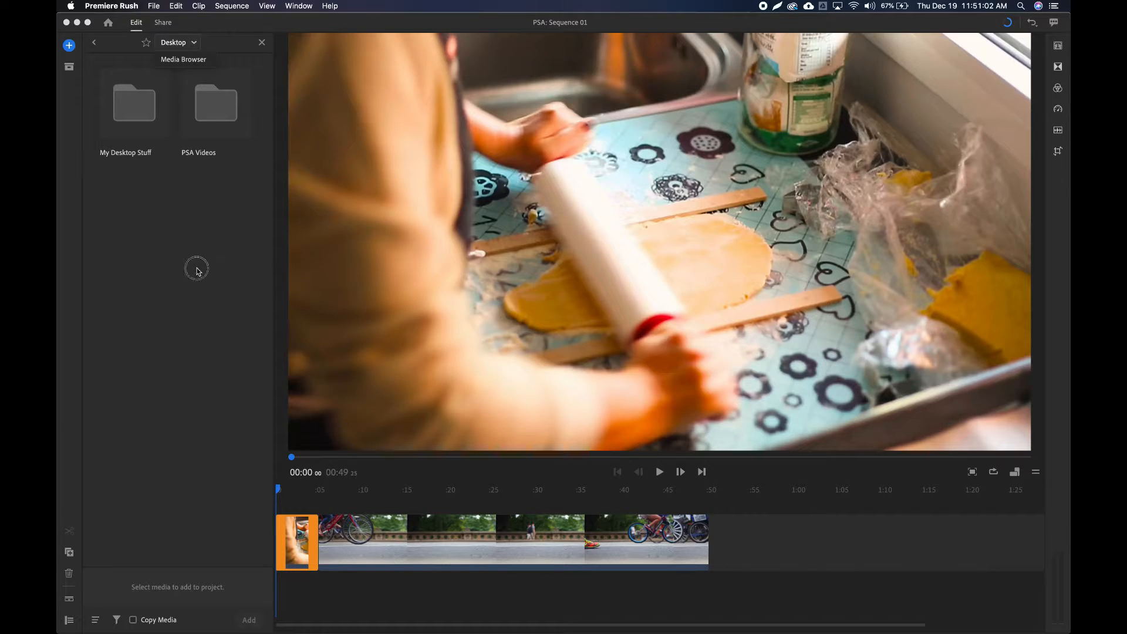
pyautogui.doubleClick(223, 97)
pyautogui.click(222, 99)
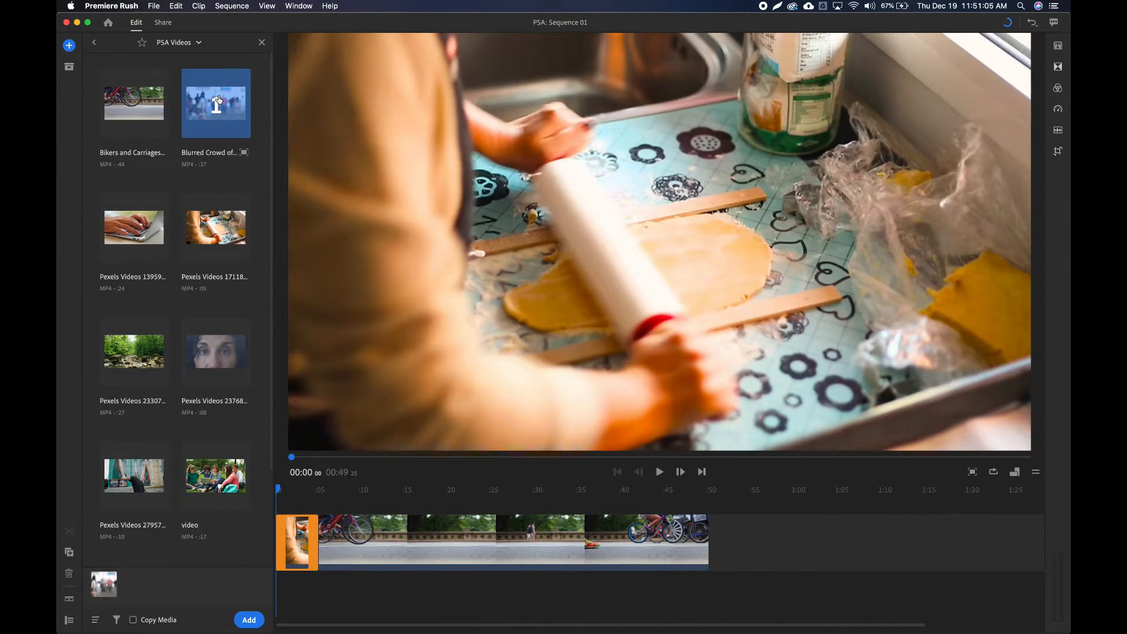
pyautogui.click(249, 619)
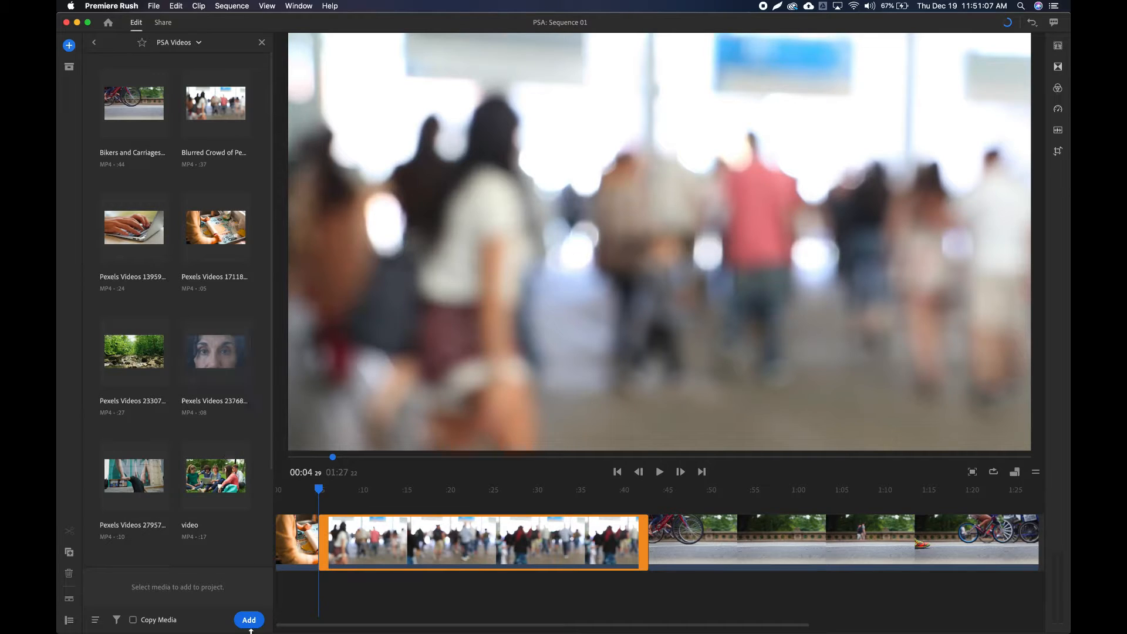
# Close the media browser, look through the project assets, and delete the blurred crowd clip from the timeline.
pyautogui.click(262, 42)
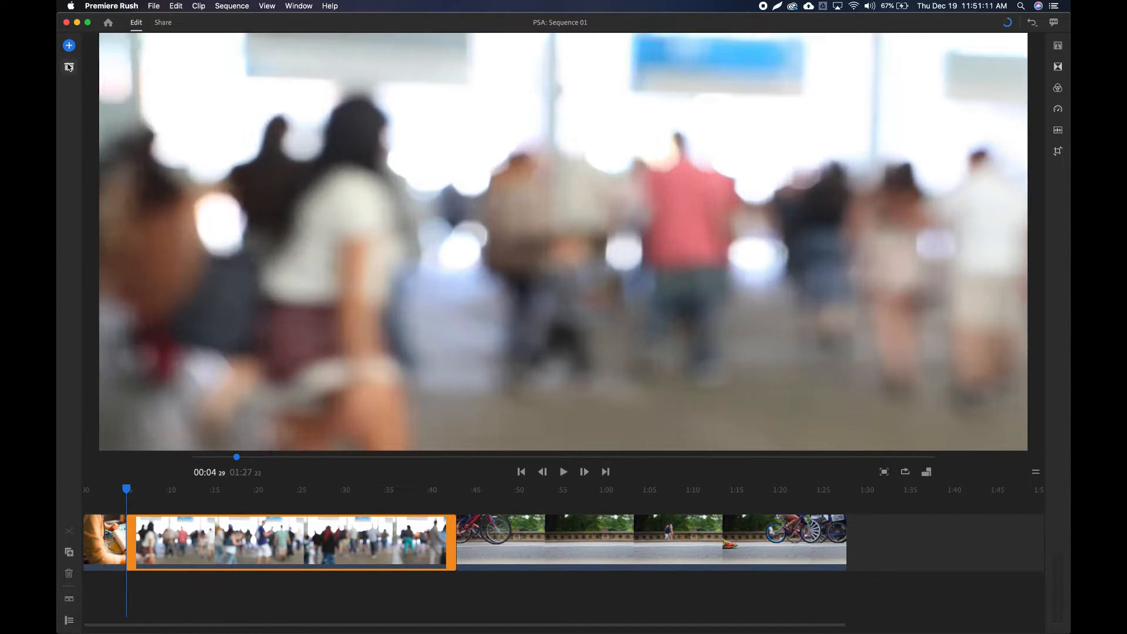
pyautogui.click(69, 67)
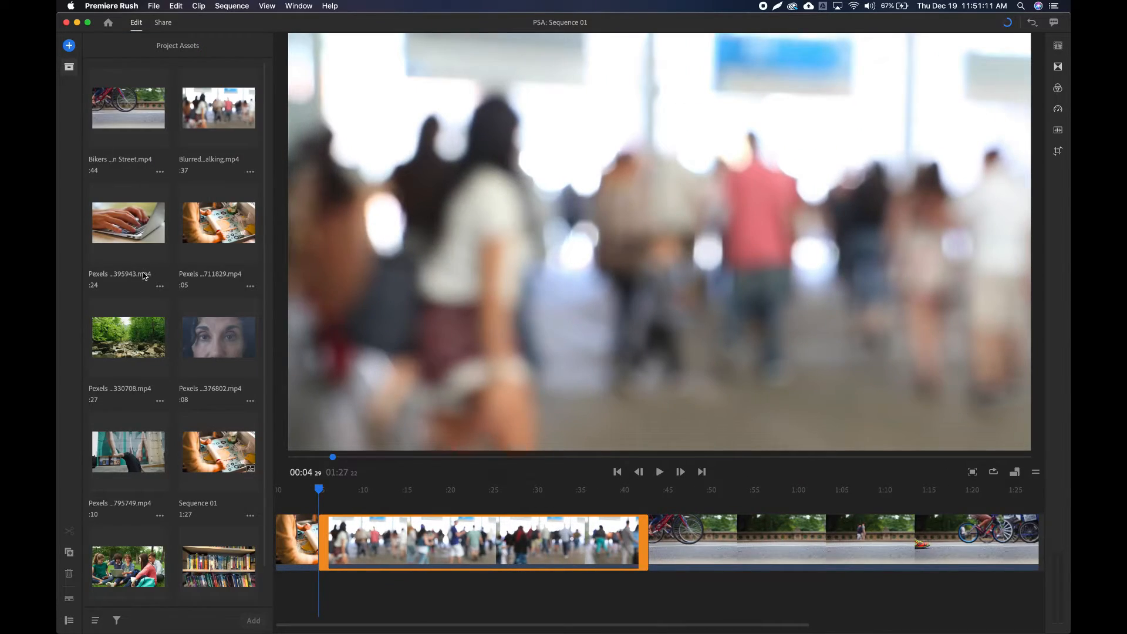
pyautogui.scroll(-2, 142, 272)
pyautogui.scroll(2, 176, 437)
pyautogui.press('Delete')
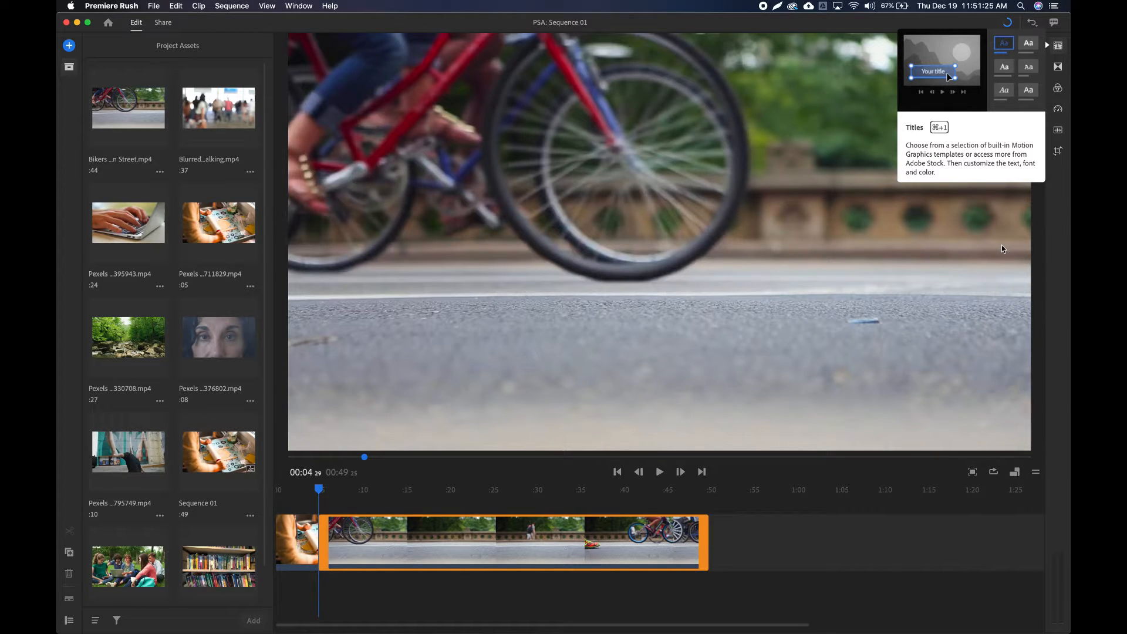
# Add a Social Caption title above the start of the Bikers clip.
pyautogui.press('super+1')
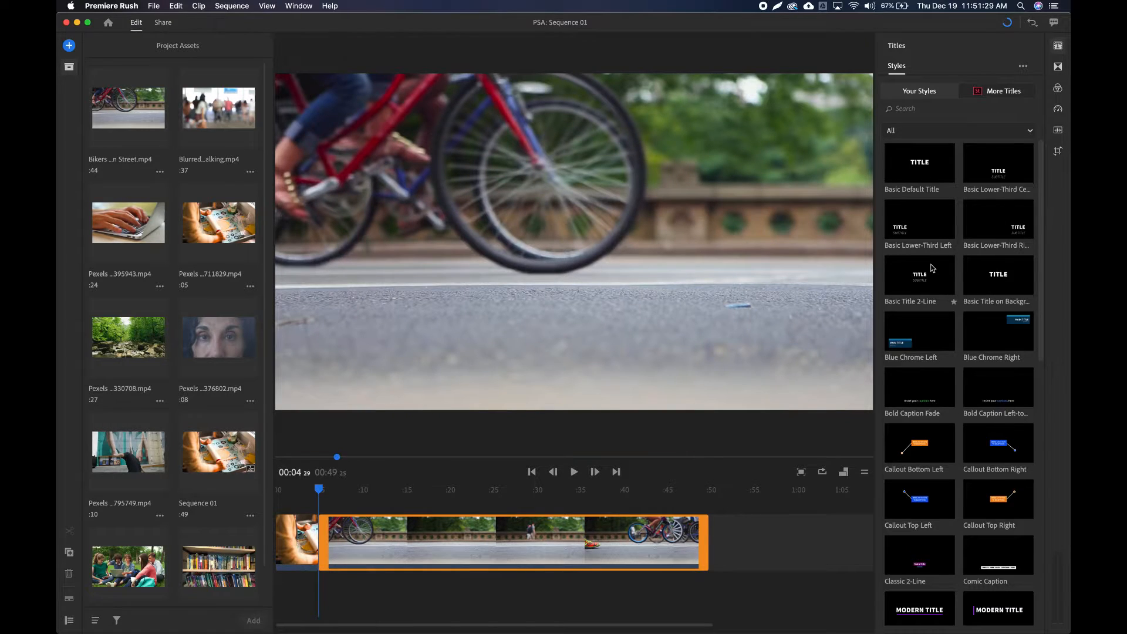
pyautogui.scroll(-10, 933, 268)
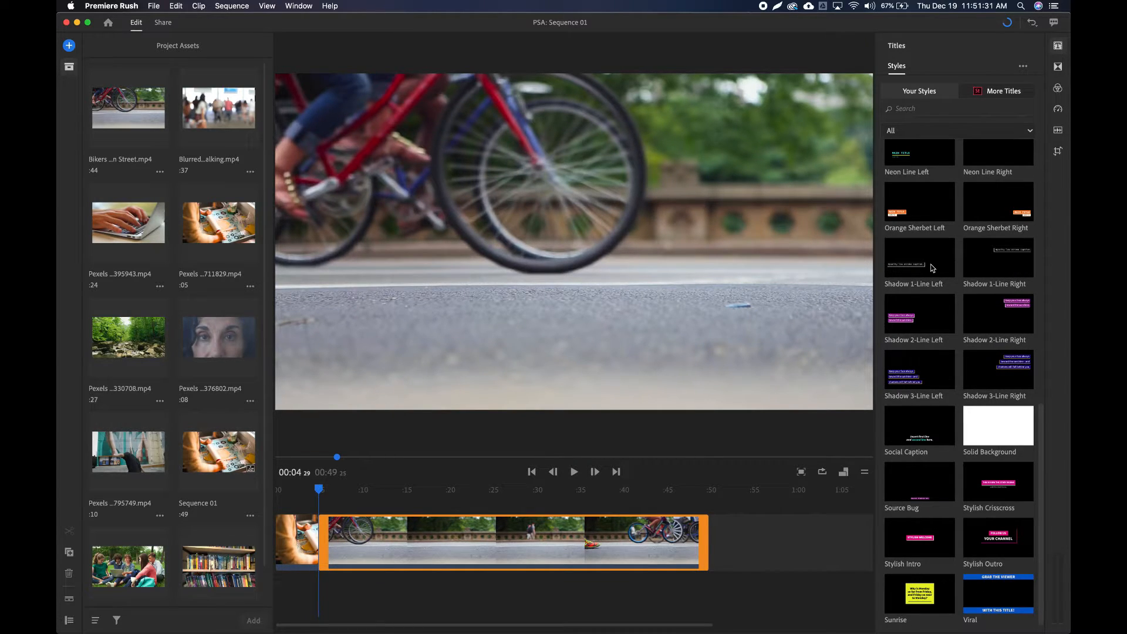
pyautogui.click(928, 431)
pyautogui.moveTo(927, 431); pyautogui.dragTo(426, 357)
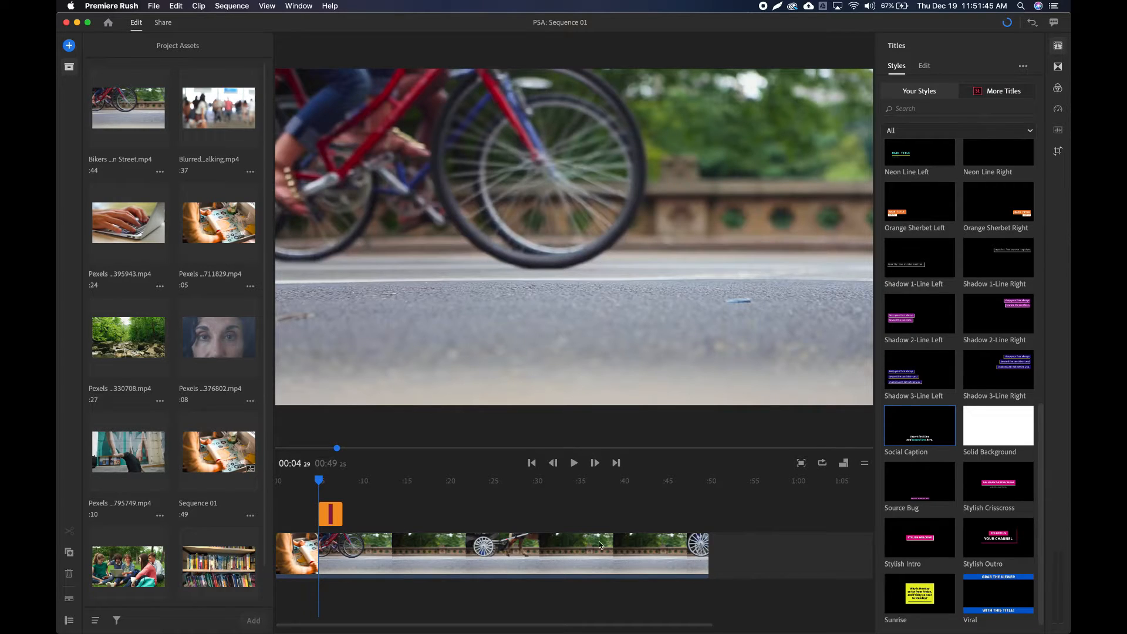
# Preview the caption over the Bikers clip, and set the playhead at about 00:06 within the caption.
pyautogui.click(323, 485)
pyautogui.moveTo(322, 485)
pyautogui.mouseDown()
pyautogui.moveTo(336, 491)
pyautogui.moveTo(318, 487)
pyautogui.mouseUp()
pyautogui.click(574, 463)
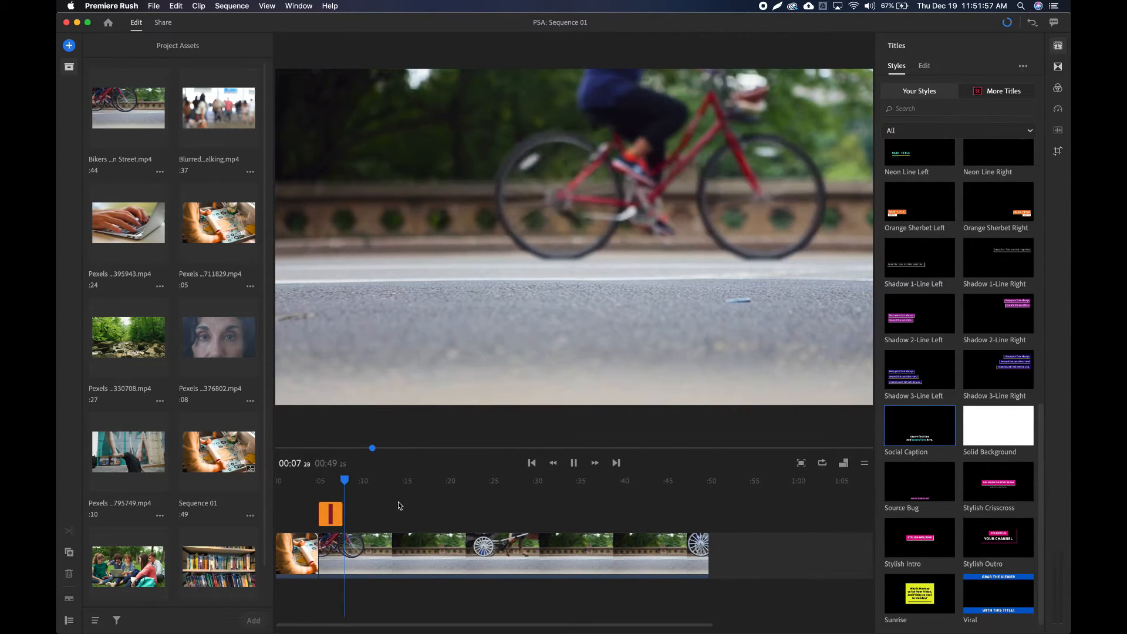
pyautogui.click(576, 463)
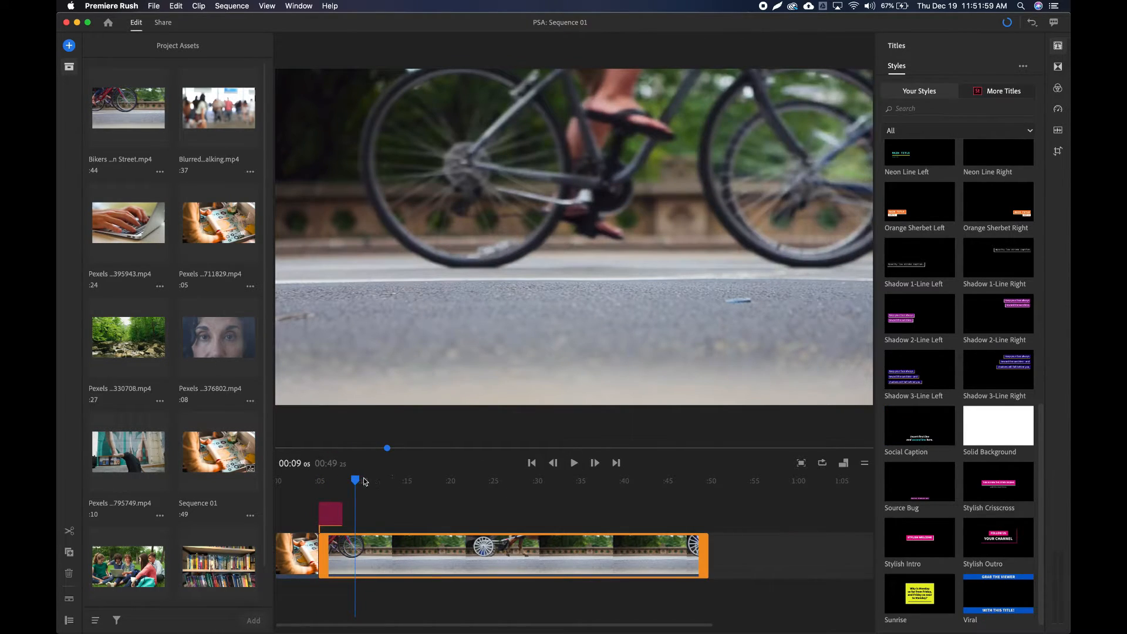
pyautogui.moveTo(357, 483); pyautogui.dragTo(330, 483)
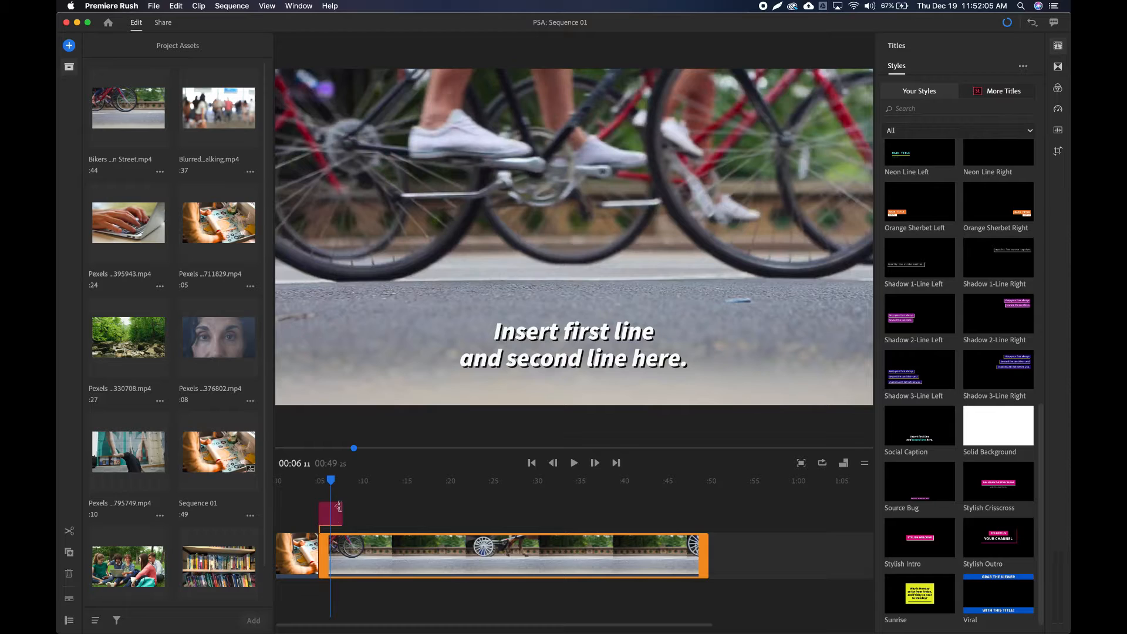
pyautogui.moveTo(331, 483)
pyautogui.mouseDown()
pyautogui.moveTo(293, 482)
pyautogui.moveTo(331, 483)
pyautogui.mouseUp()
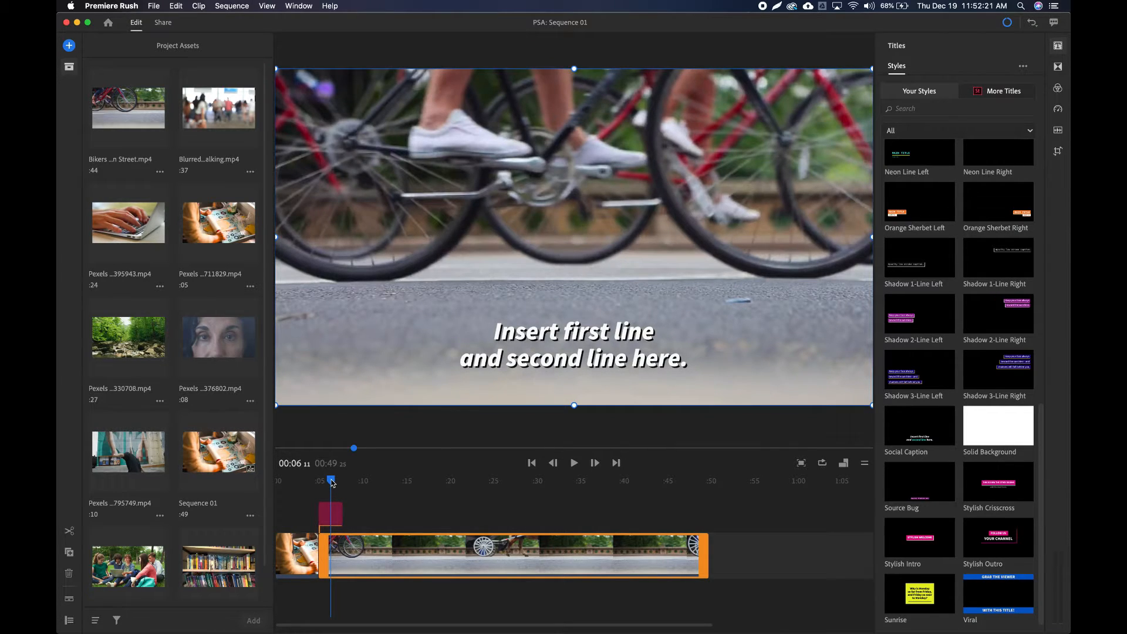
# Select the caption on the timeline and examine its font, style and shadow settings.
pyautogui.click(331, 514)
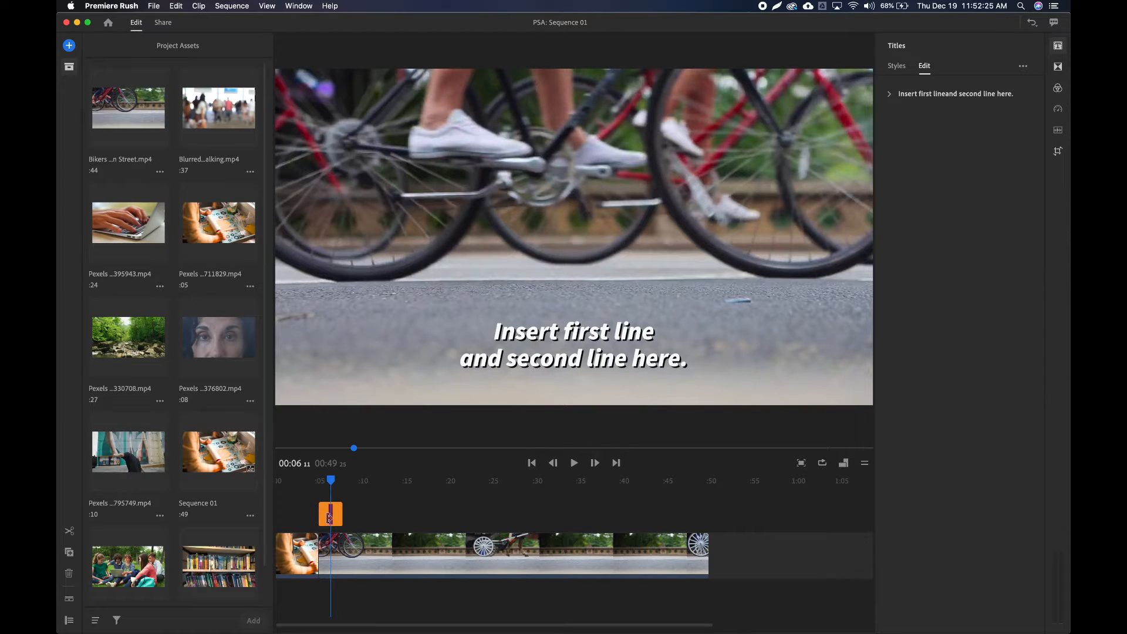
pyautogui.click(926, 96)
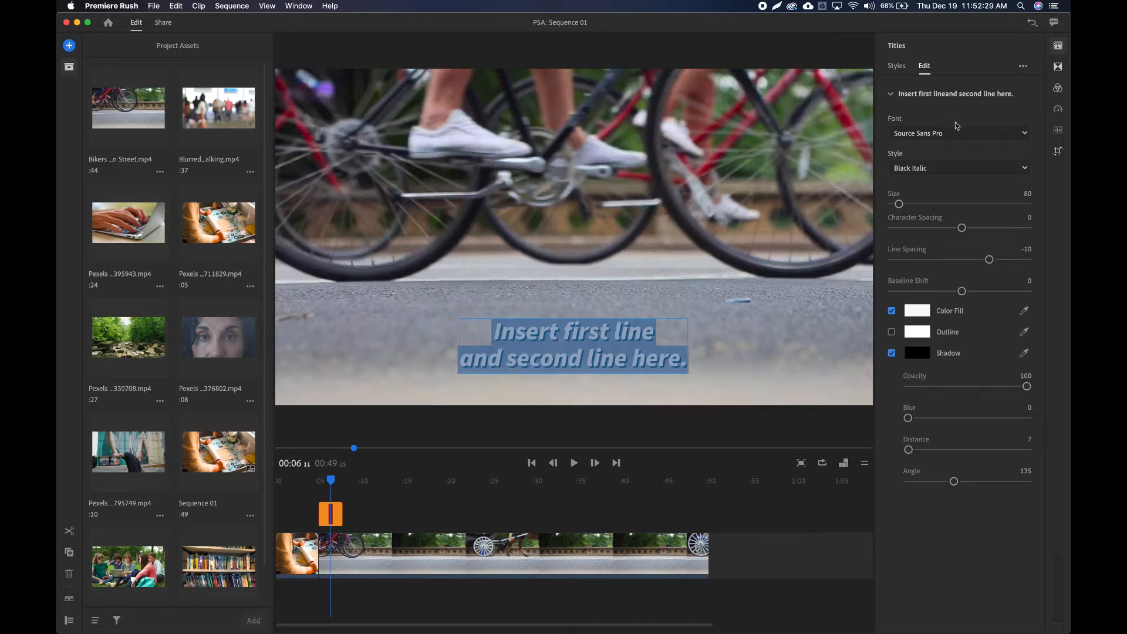
pyautogui.click(934, 92)
pyautogui.click(934, 91)
# Replace the caption text with two lines: "here is my PSA" and "dont actually use this text".
pyautogui.click(594, 339)
pyautogui.click(608, 330)
pyautogui.click(494, 330)
pyautogui.moveTo(494, 330); pyautogui.dragTo(684, 364)
pyautogui.write('here is')
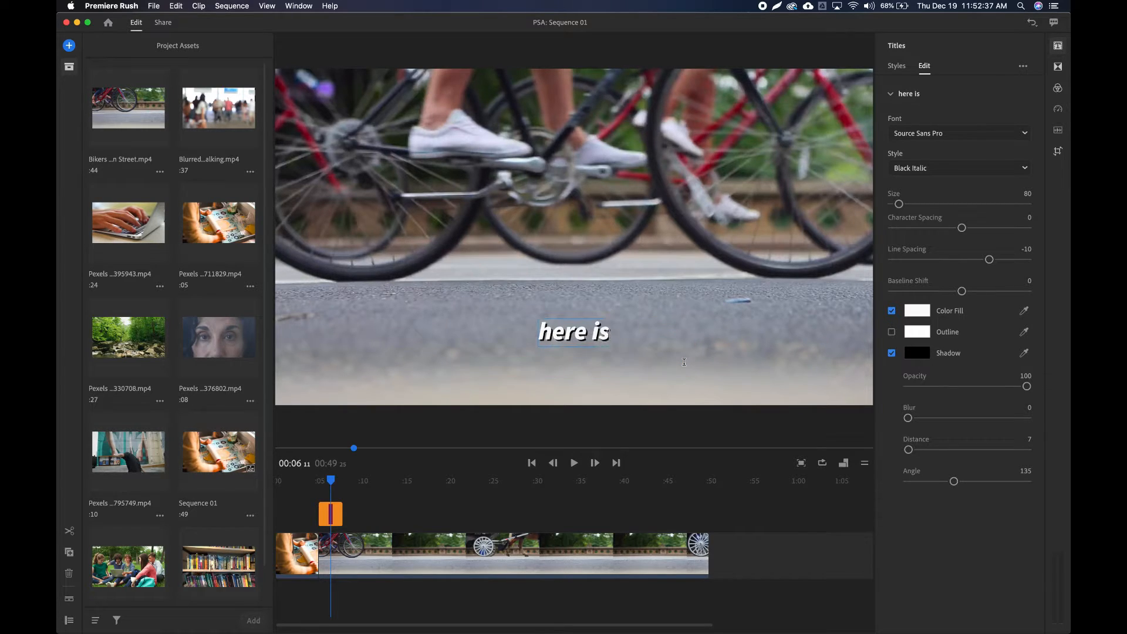
pyautogui.write(' my PSA')
pyautogui.press('Return')
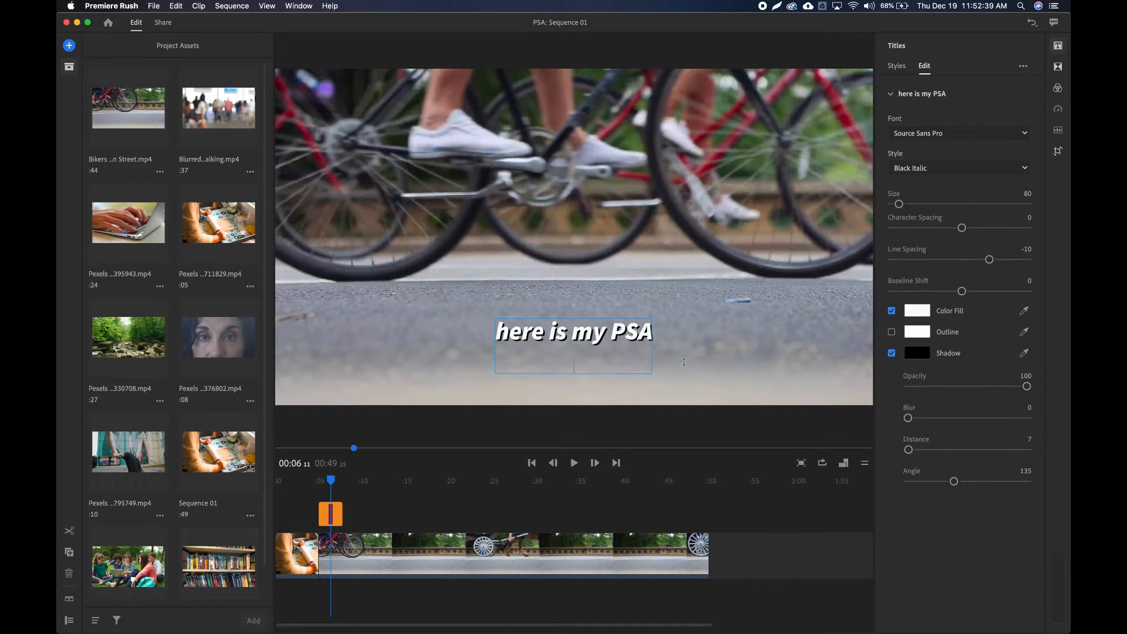
pyautogui.write('dont')
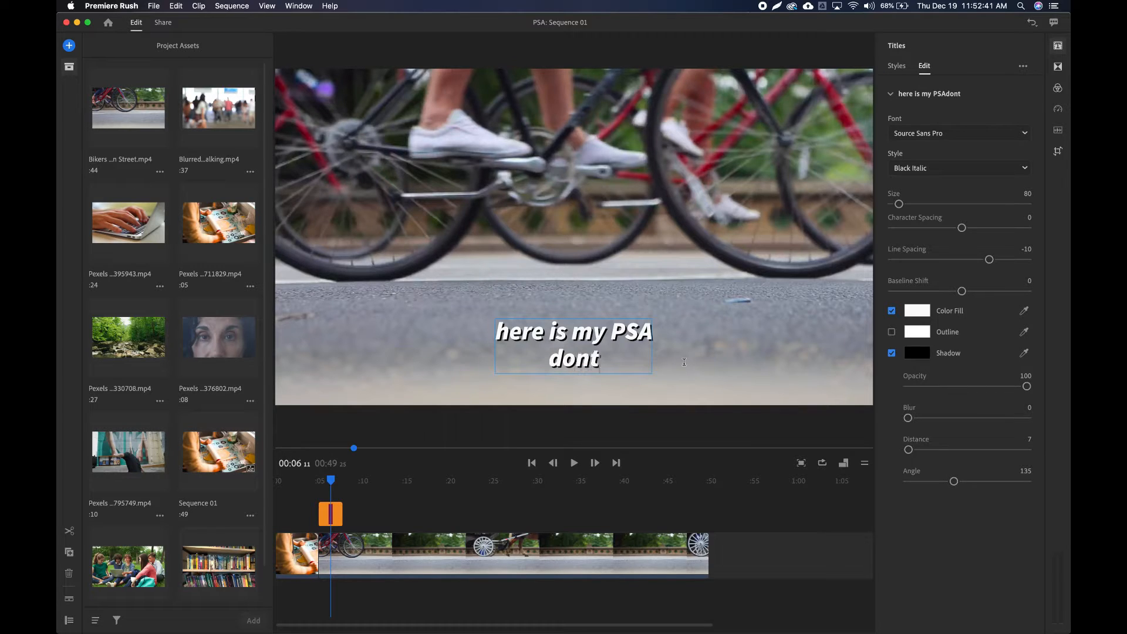
pyautogui.write(' actually use')
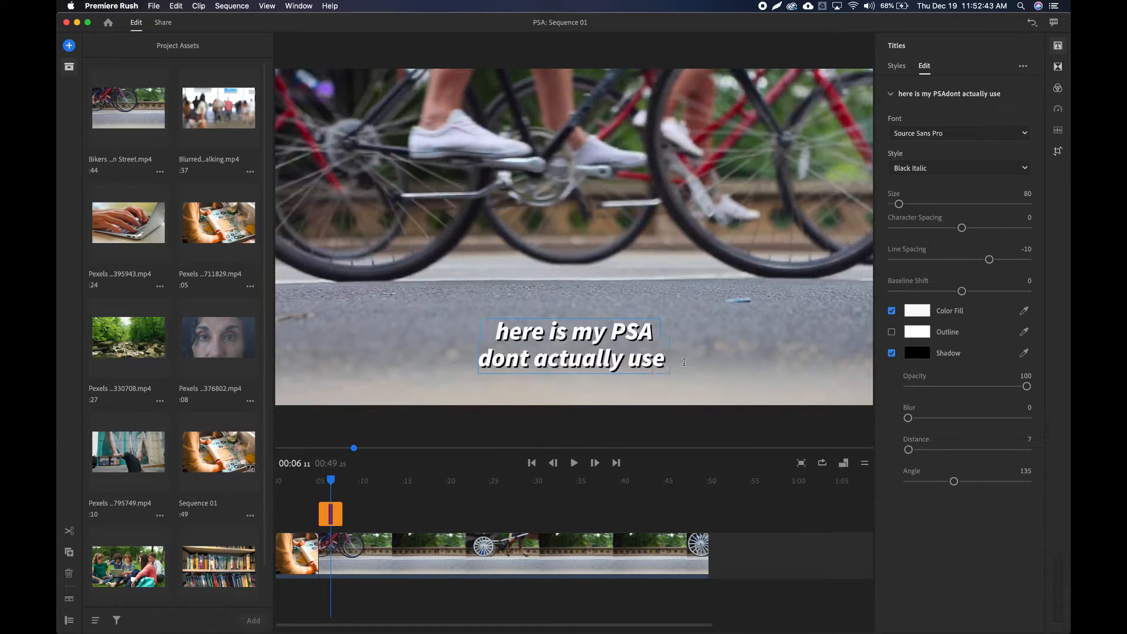
pyautogui.write(' this text')
pyautogui.click(730, 256)
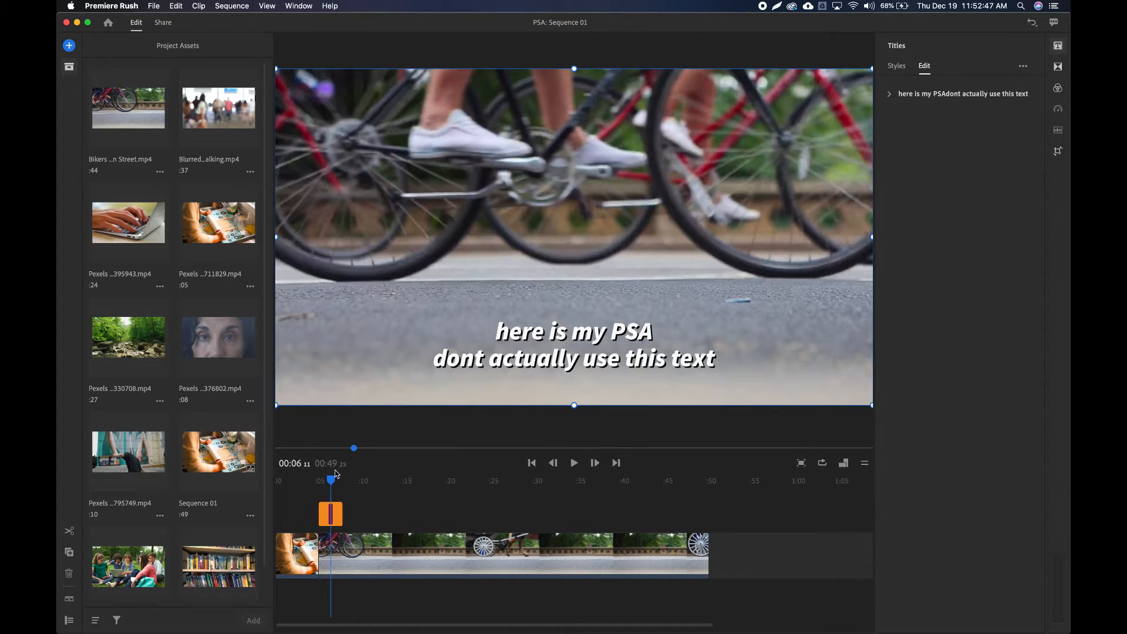
# Play the edited caption from just before the Bikers clip, and return the playhead to about 00:04.
pyautogui.moveTo(331, 480); pyautogui.dragTo(315, 480)
pyautogui.click(574, 462)
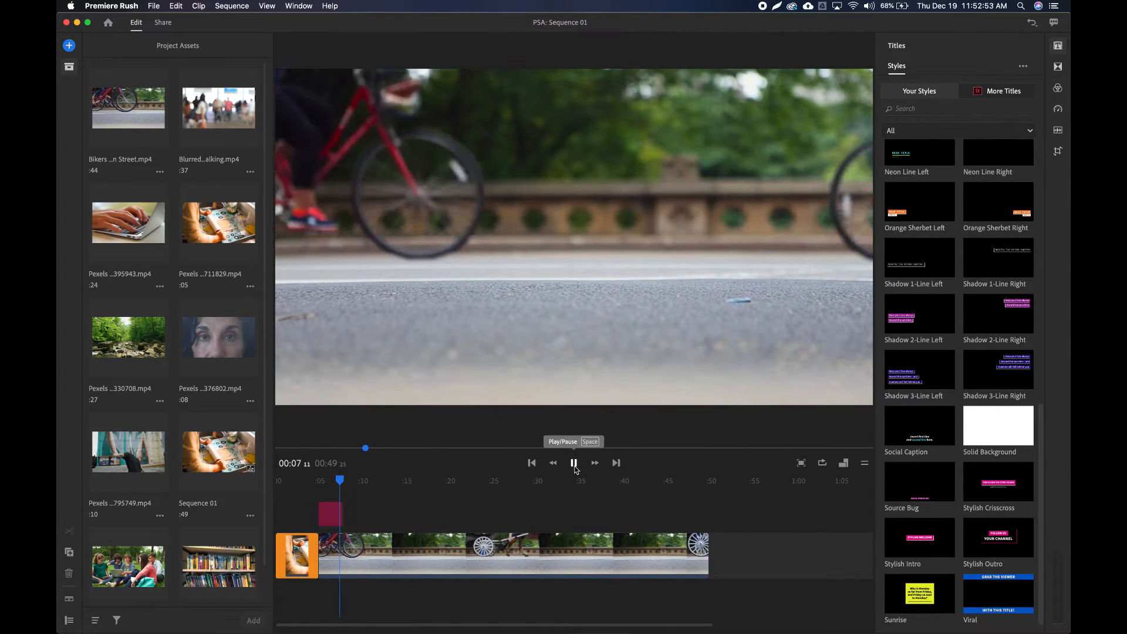
pyautogui.click(575, 464)
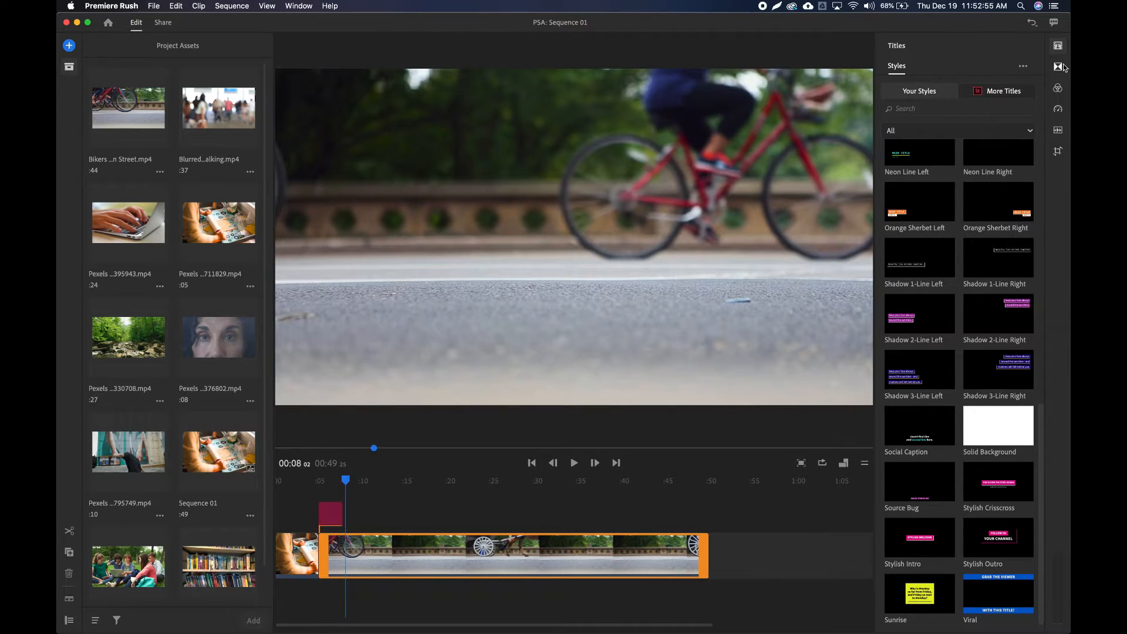
pyautogui.moveTo(346, 486); pyautogui.dragTo(313, 481)
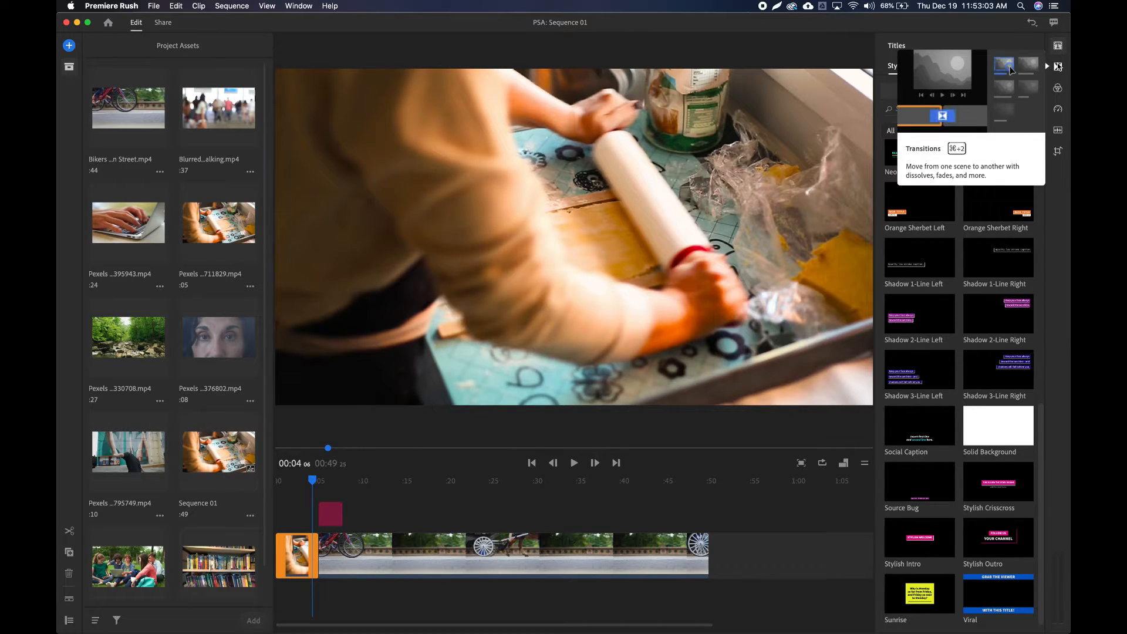
# Apply the Dip to Black transition to the dough-rolling clip, including its cut to the Bikers clip.
pyautogui.click(1059, 67)
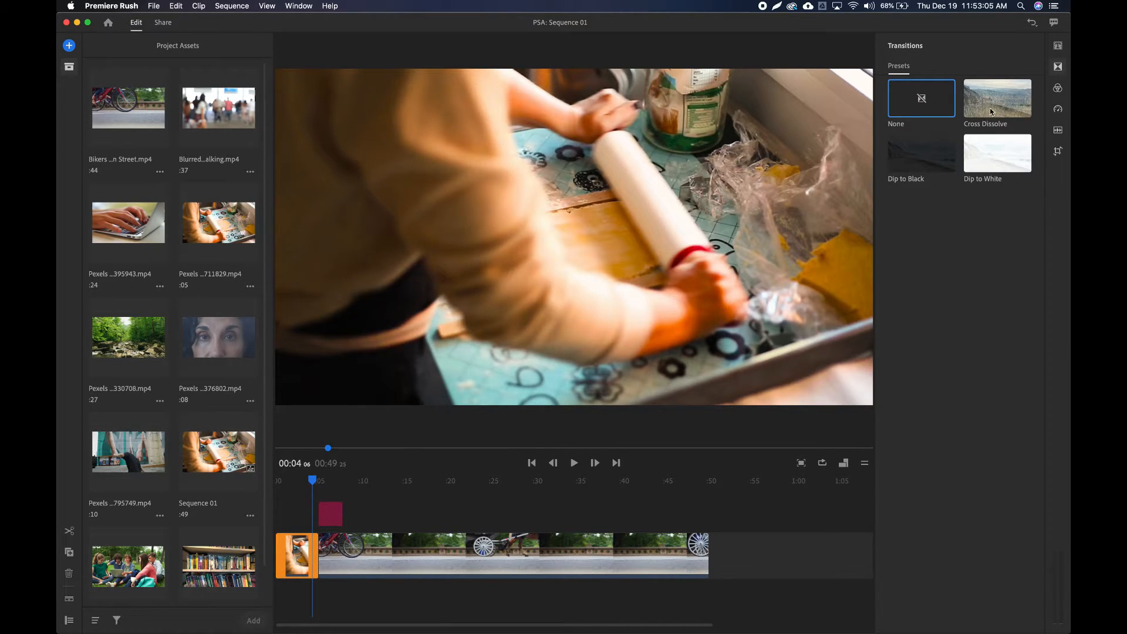
pyautogui.click(933, 163)
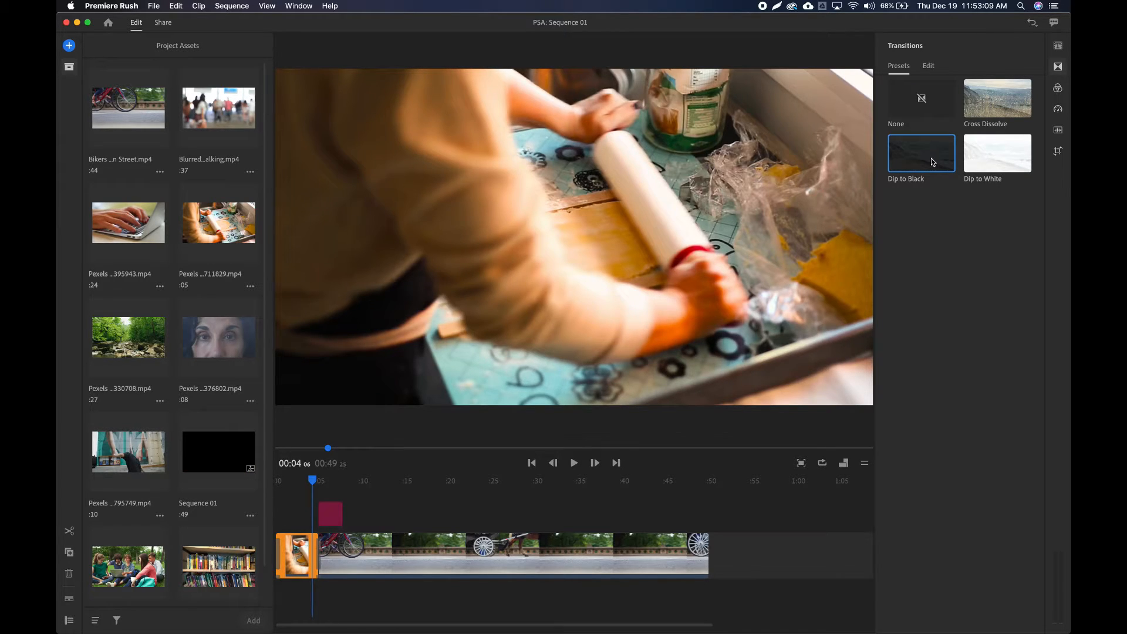
pyautogui.click(927, 160)
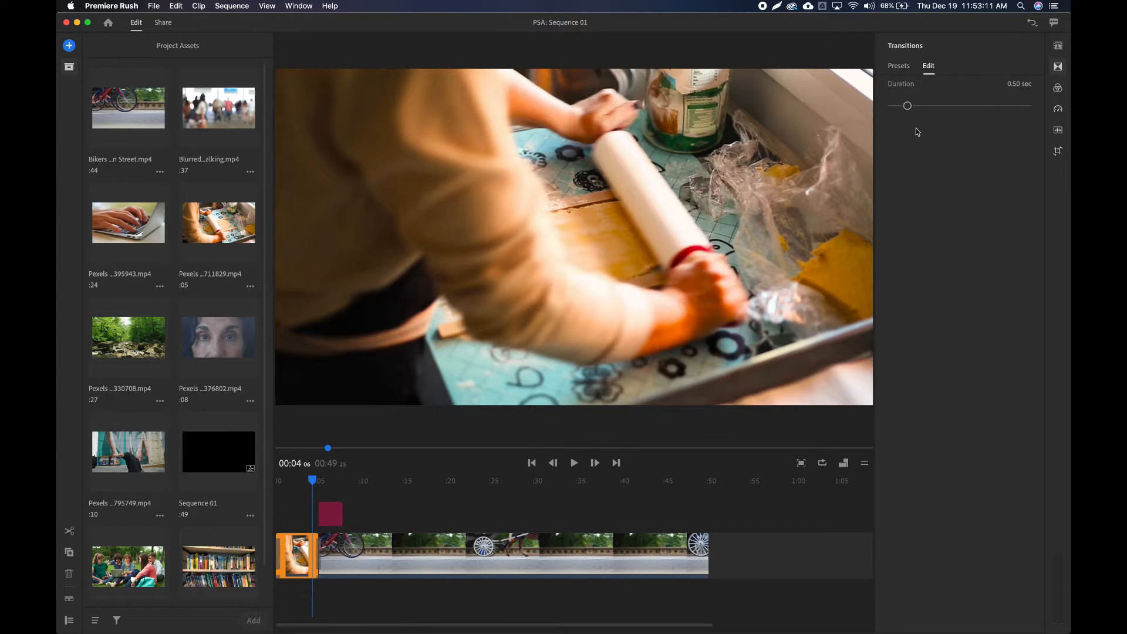
pyautogui.click(904, 69)
pyautogui.moveTo(924, 157)
pyautogui.mouseDown()
pyautogui.moveTo(390, 407)
pyautogui.moveTo(317, 591)
pyautogui.moveTo(311, 554)
pyautogui.mouseUp()
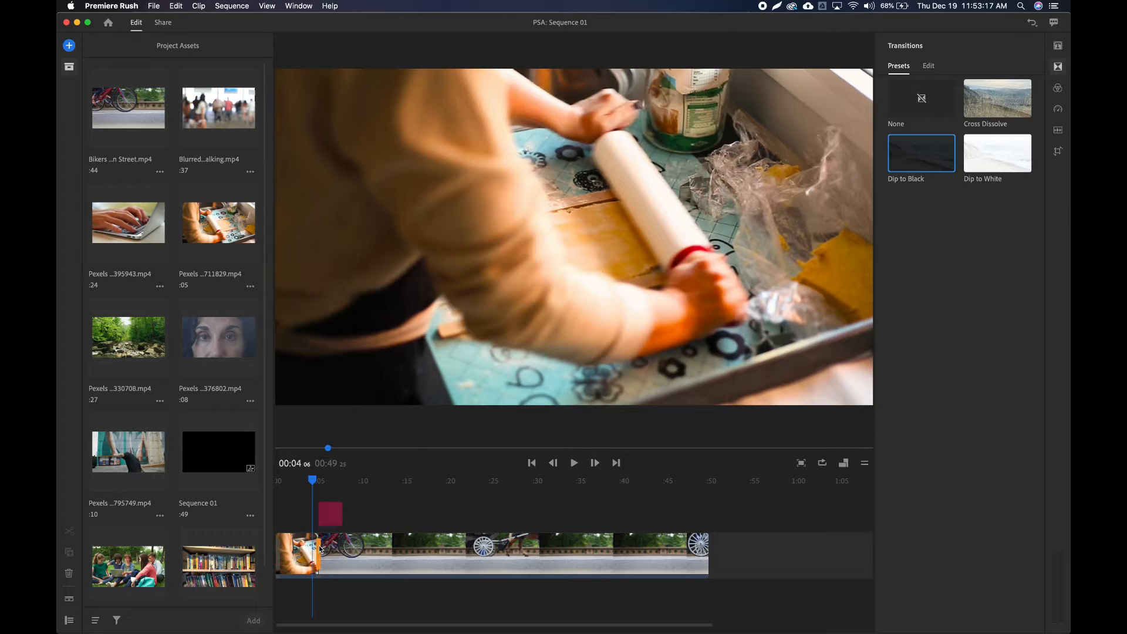
# Preview the Dip to Black transition between the dough-rolling and Bikers clips in a magnified timeline.
pyautogui.moveTo(315, 481); pyautogui.dragTo(307, 480)
pyautogui.scroll(5, 307, 480)
pyautogui.scroll(5, 307, 481)
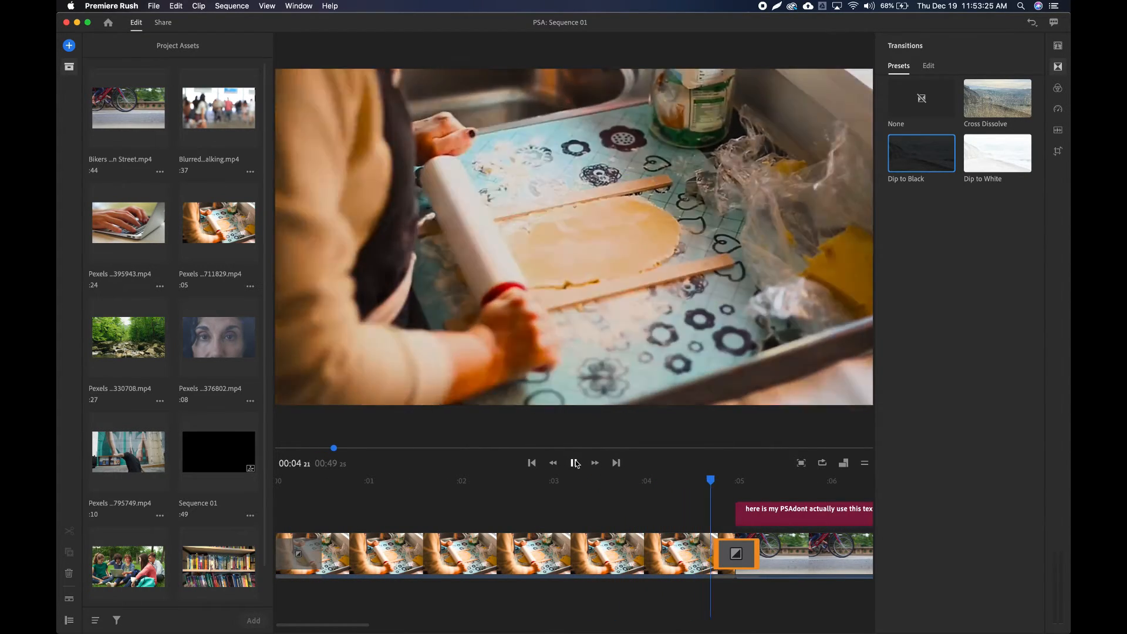
pyautogui.click(574, 463)
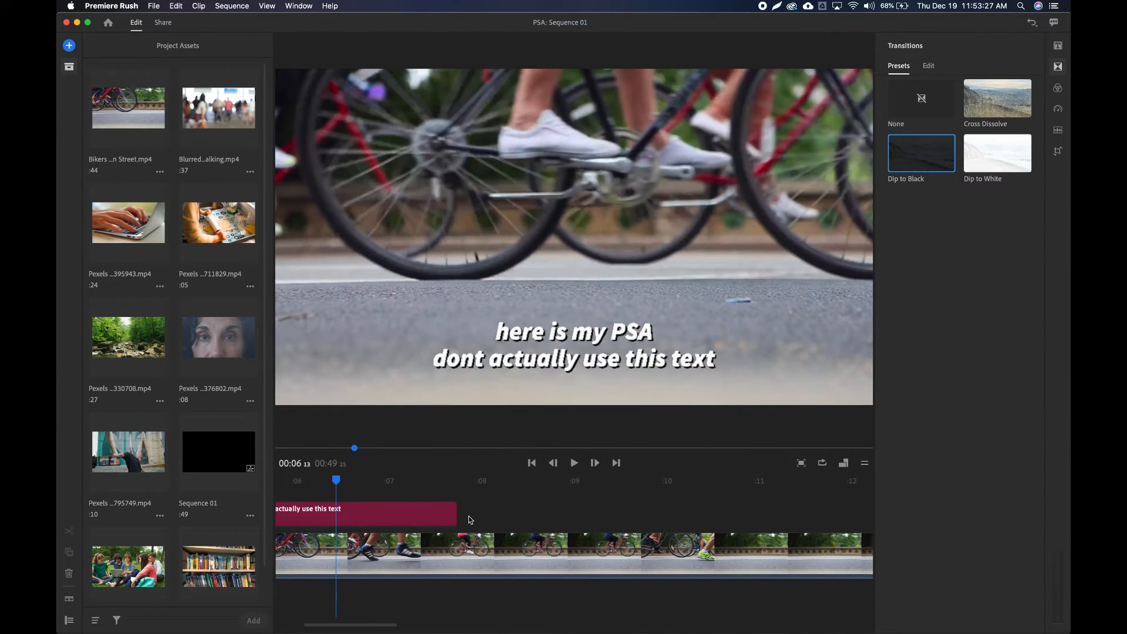
# Check the frames at the caption's end and middle, clear the selection, and review the timeline back to its start.
pyautogui.click(462, 480)
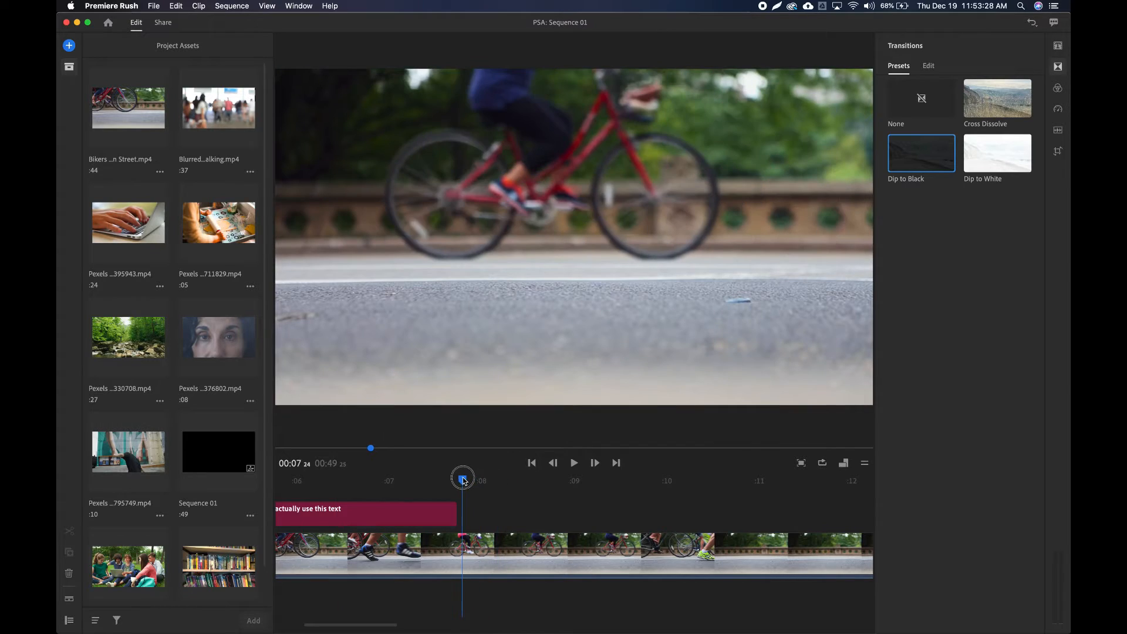
pyautogui.click(340, 480)
pyautogui.click(327, 587)
pyautogui.hscroll(-5, 320, 593)
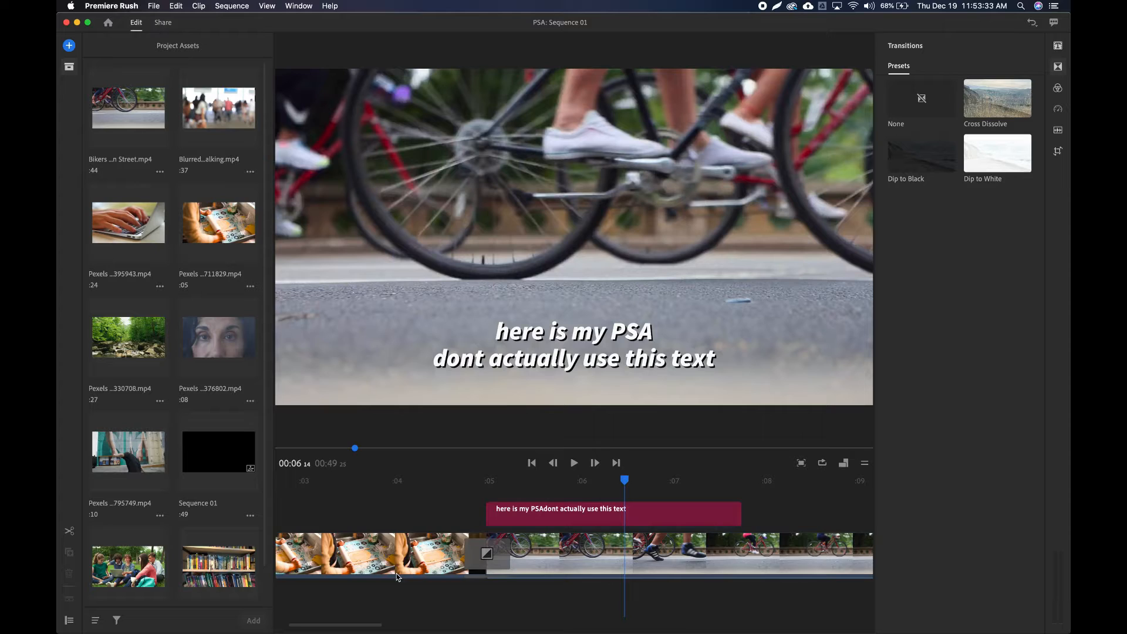
pyautogui.hscroll(-3, 397, 577)
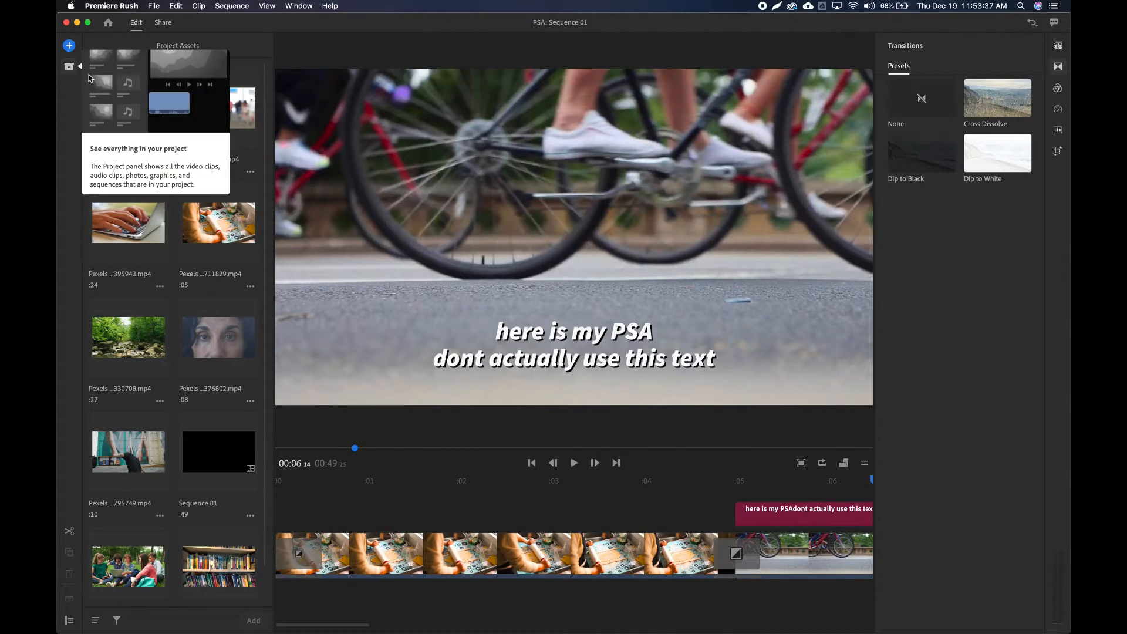
# Try the SL Noir 1 and other color presets on the Bikers clip, and apply the Cinematic preset.
pyautogui.click(69, 67)
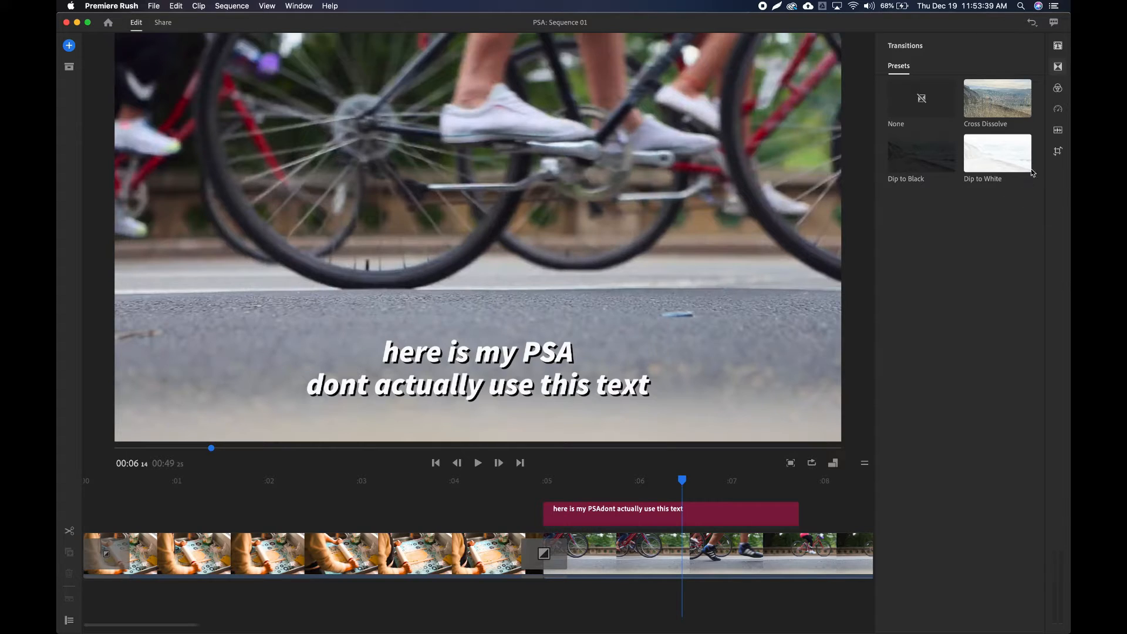
pyautogui.click(1058, 90)
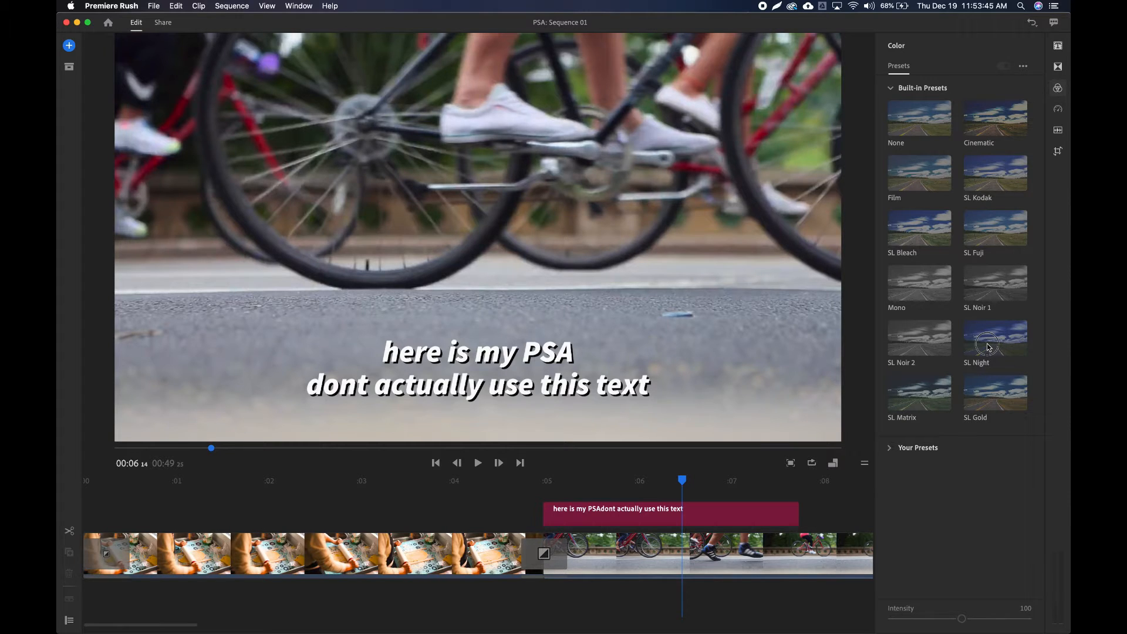
pyautogui.click(839, 508)
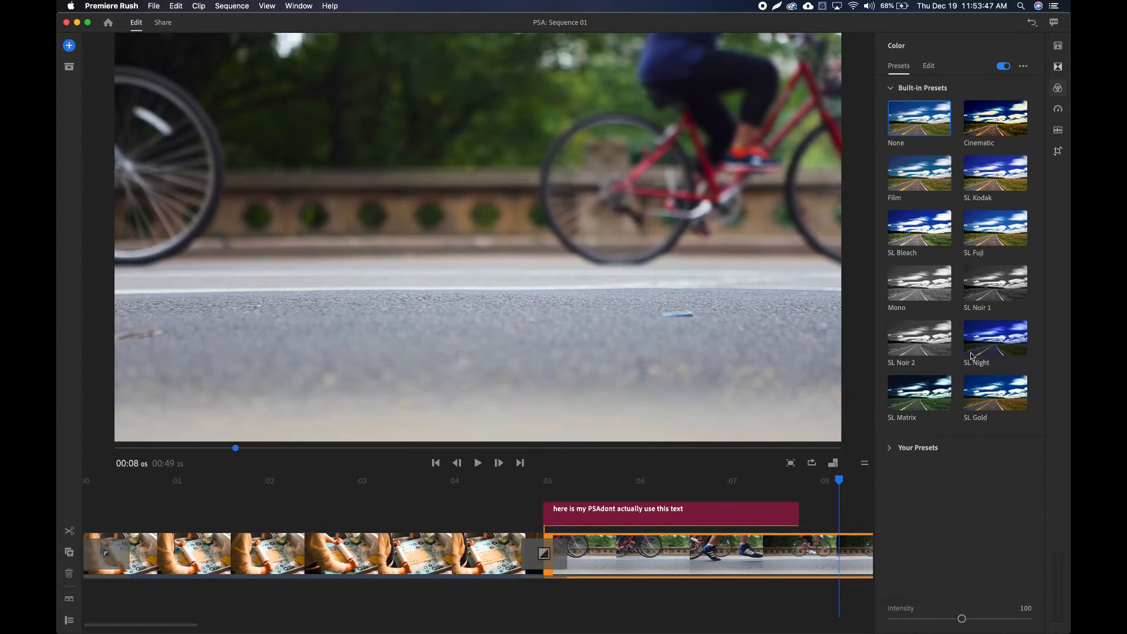
pyautogui.click(991, 347)
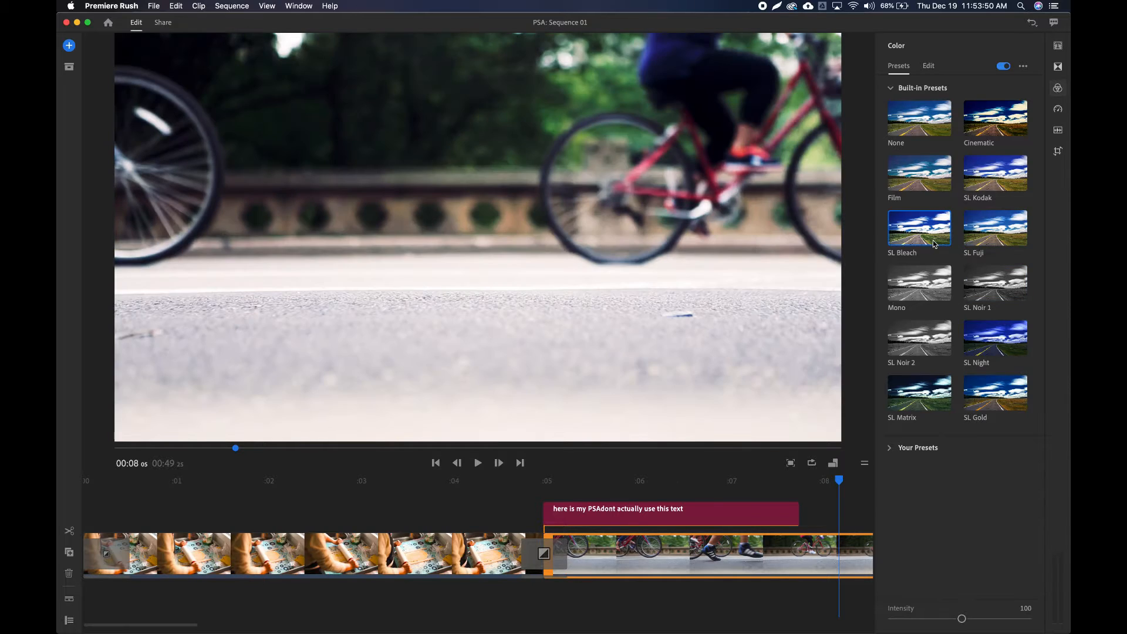
pyautogui.click(933, 186)
pyautogui.click(982, 128)
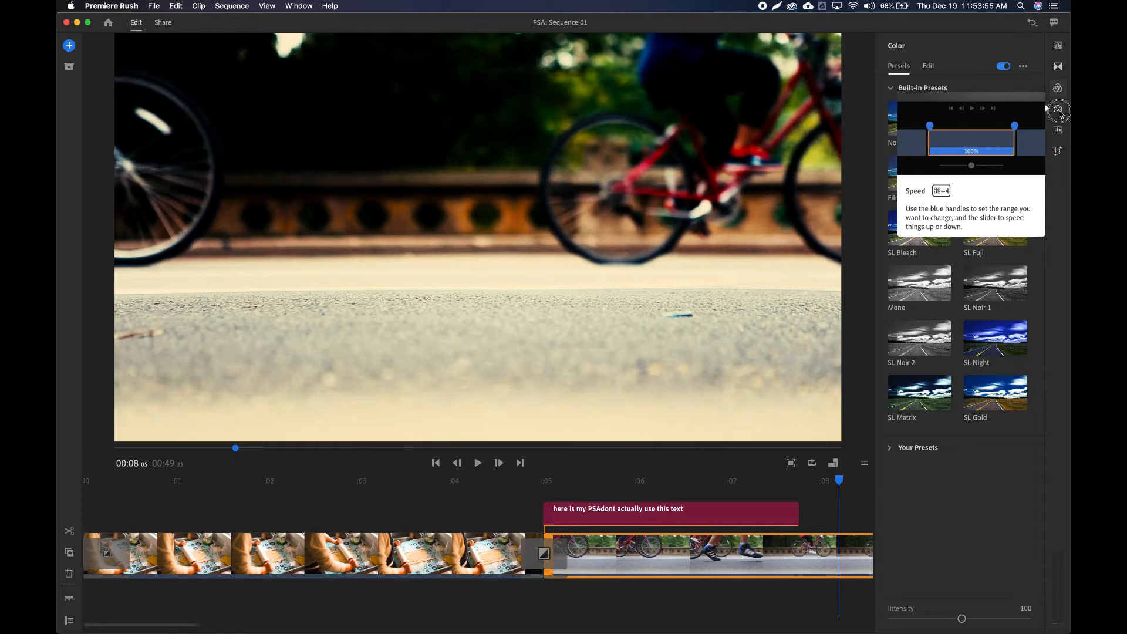
# Limit the speed range to the first part of the Bikers clip, slow it to 30 %, and play the result.
pyautogui.click(1058, 110)
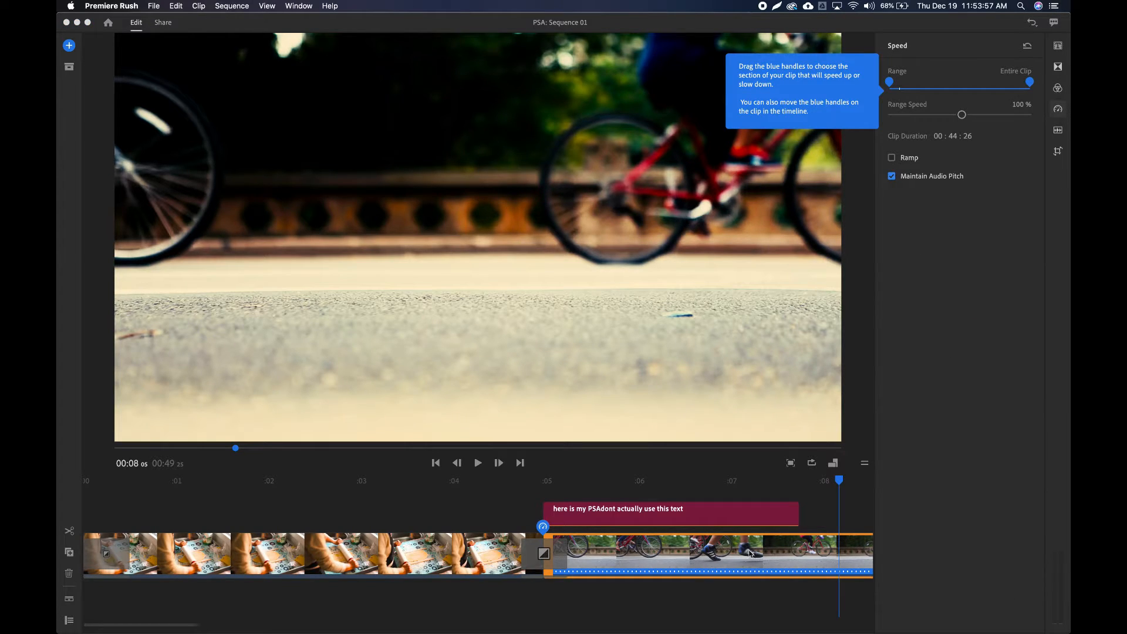
pyautogui.hscroll(10, 721, 558)
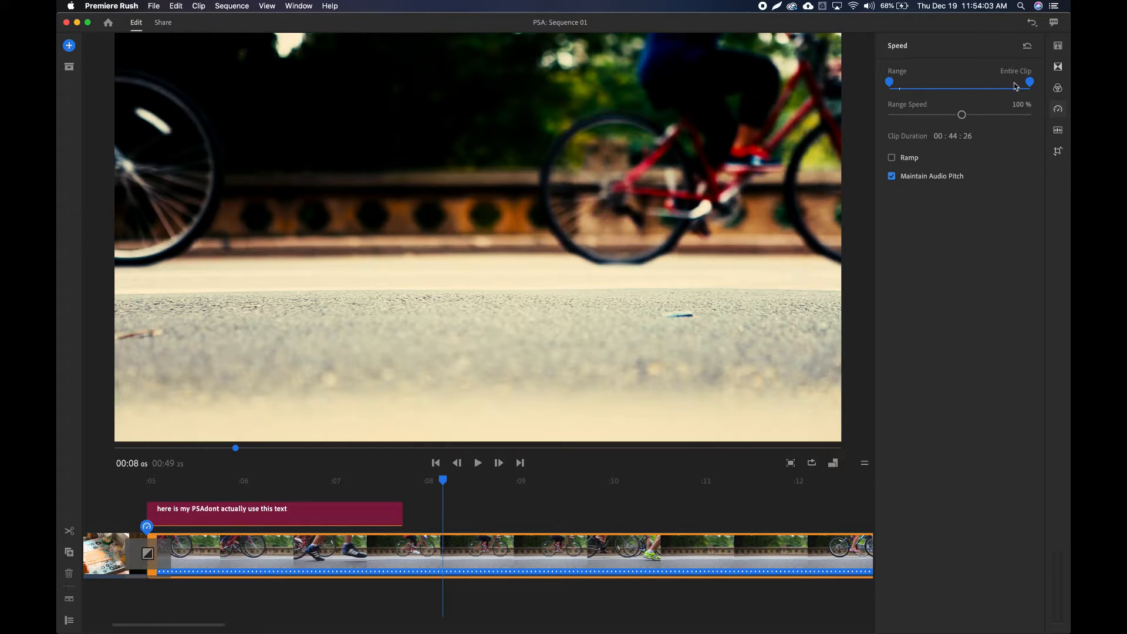
pyautogui.moveTo(1029, 88); pyautogui.dragTo(925, 123)
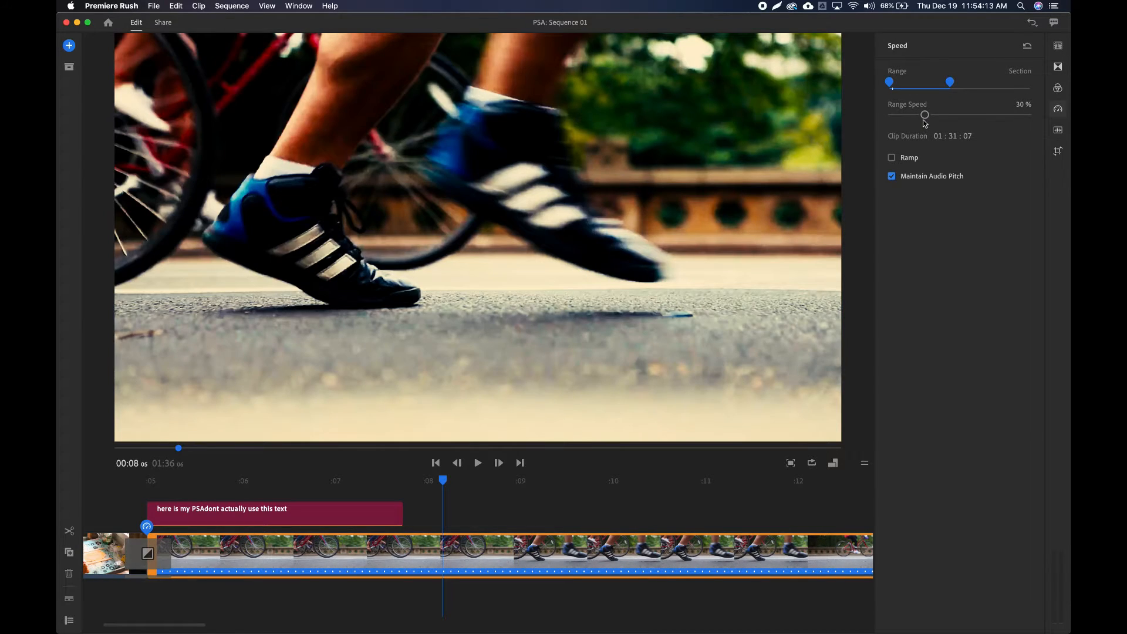
pyautogui.click(478, 463)
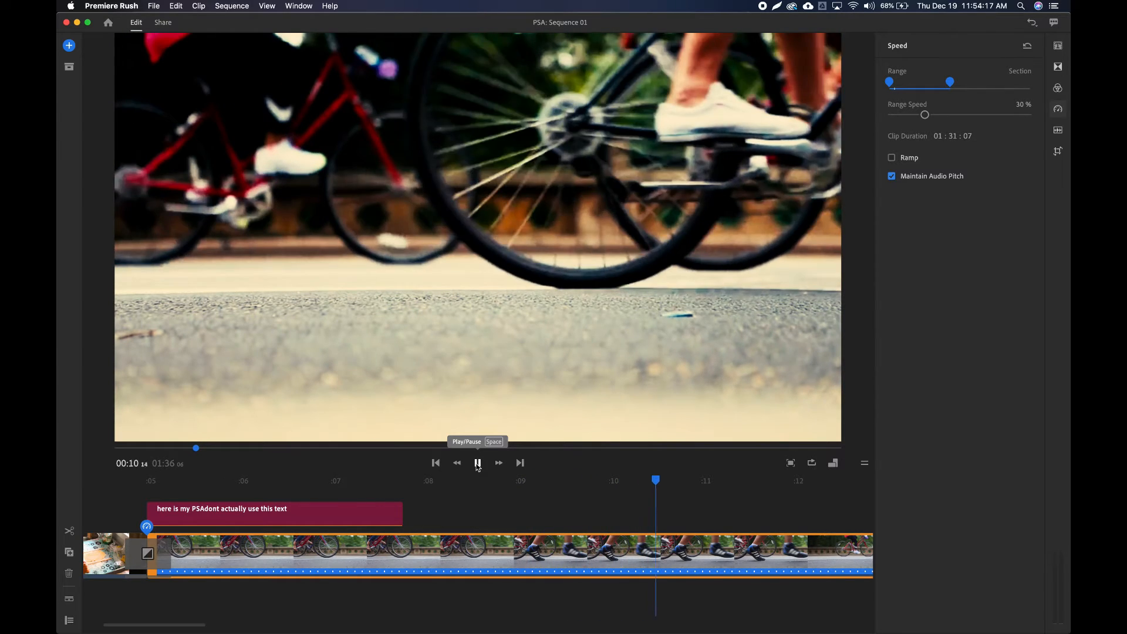
pyautogui.click(478, 463)
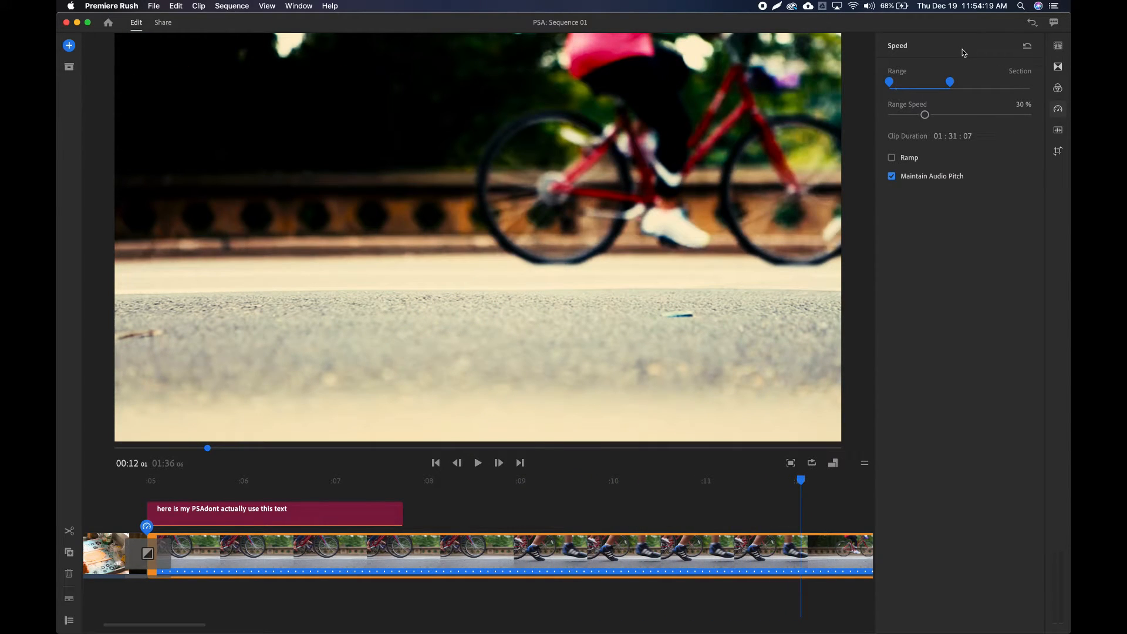
# Examine the Bikers clip's audio settings, including the advanced audio type options and the channels.
pyautogui.click(1061, 134)
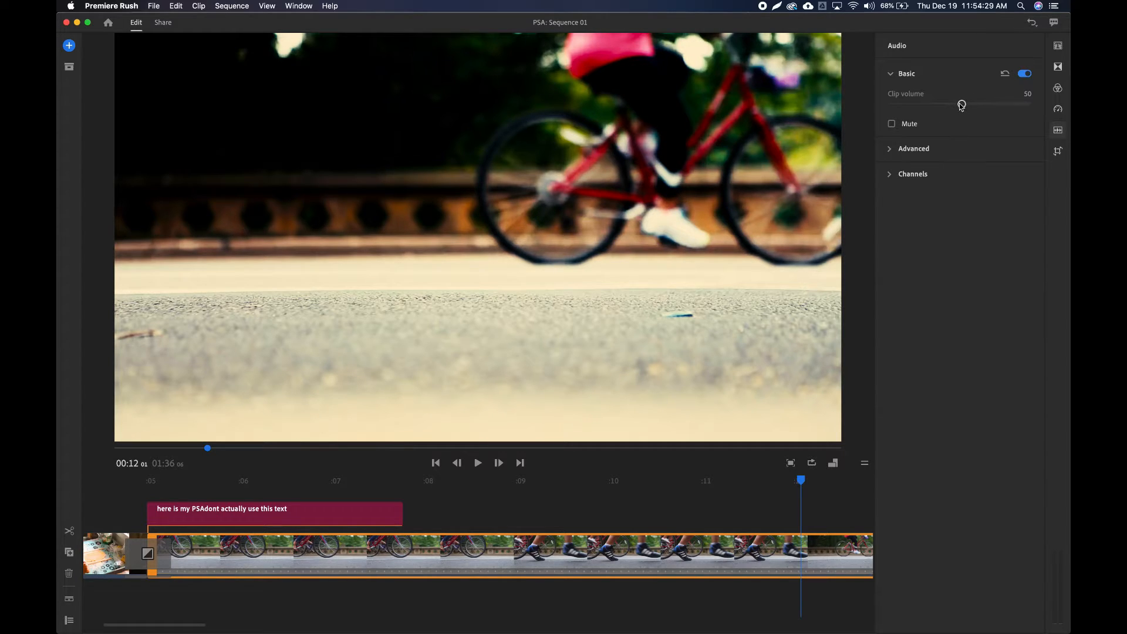
pyautogui.click(923, 151)
pyautogui.click(1007, 184)
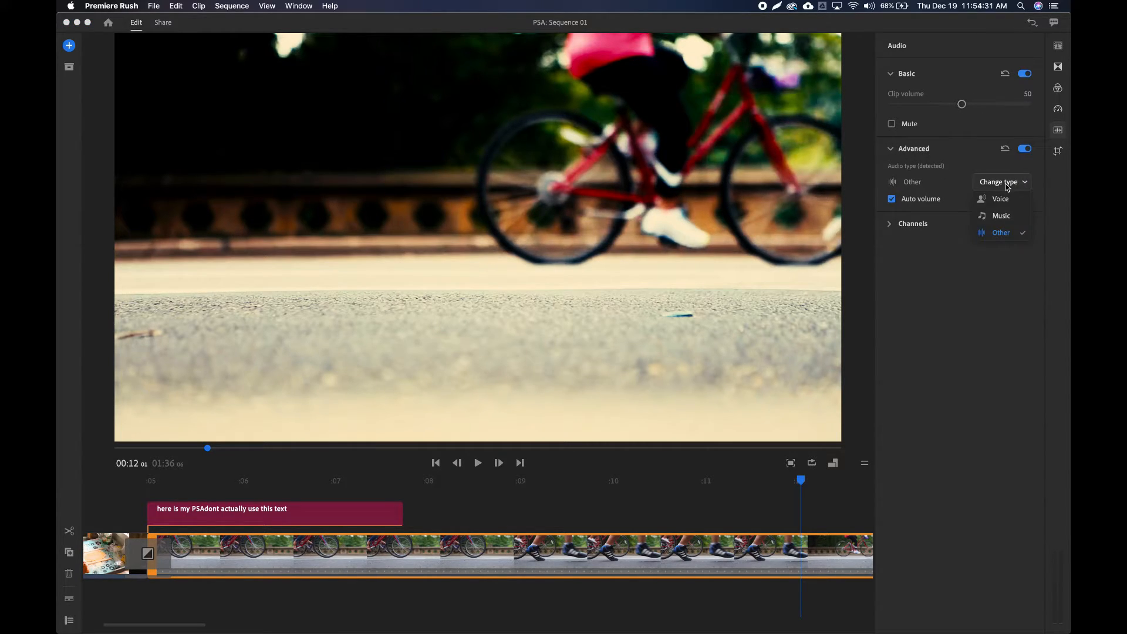
pyautogui.click(933, 272)
pyautogui.click(919, 222)
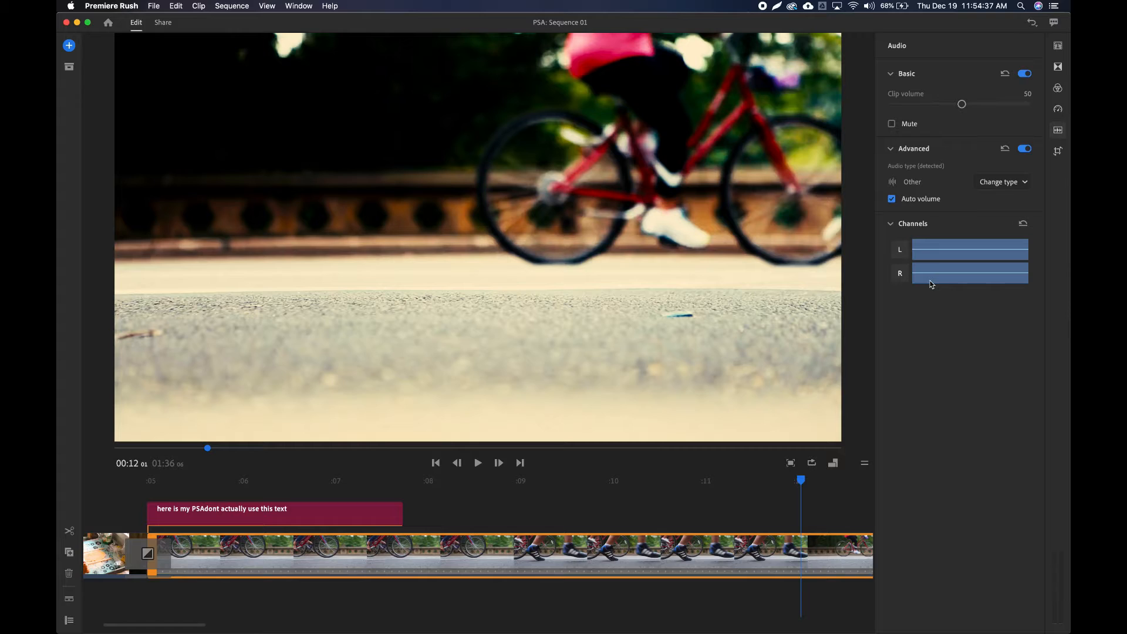
# Transform the Bikers clip to horizontal position 915, vertical position 549, opacity 100 % and a proportional scale of 61.
pyautogui.click(1058, 153)
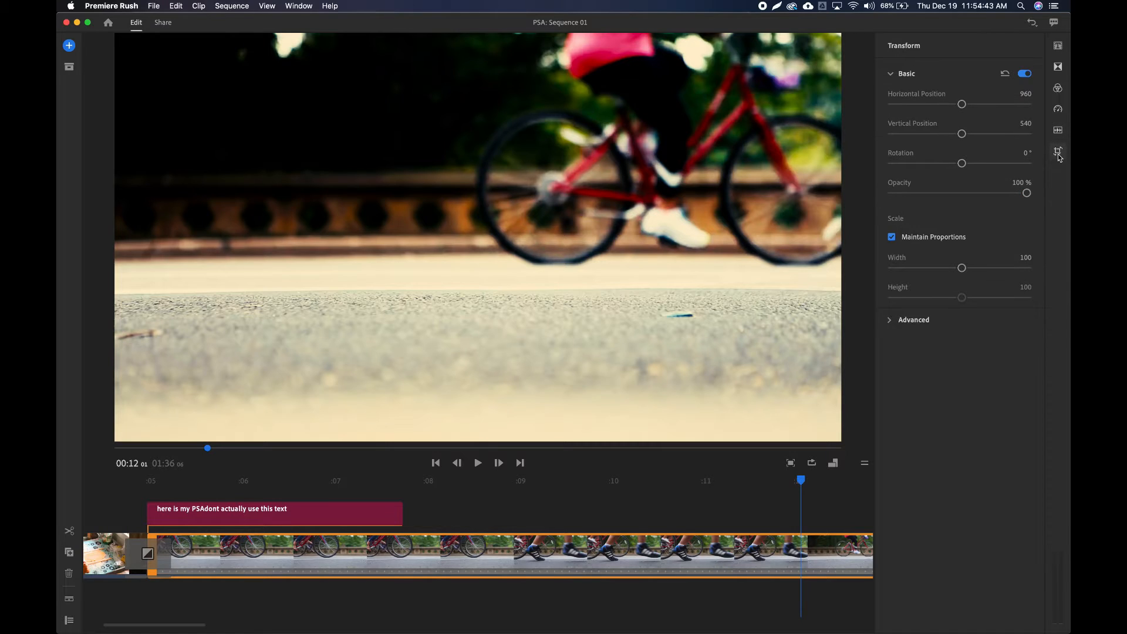
pyautogui.moveTo(965, 109); pyautogui.dragTo(961, 146)
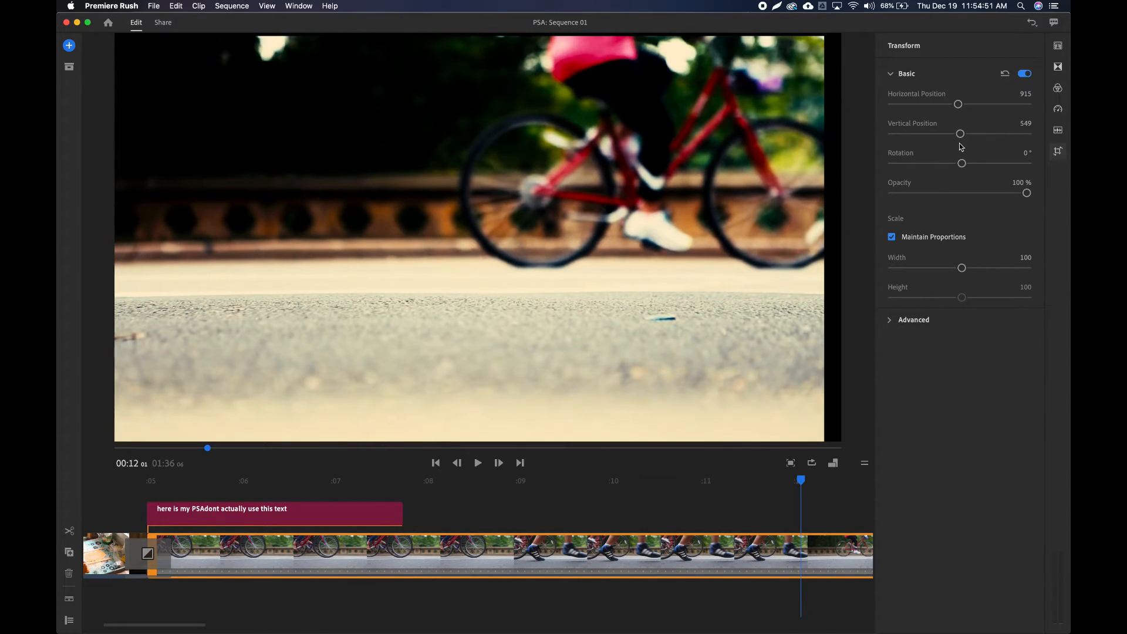
pyautogui.moveTo(1022, 193); pyautogui.dragTo(928, 198)
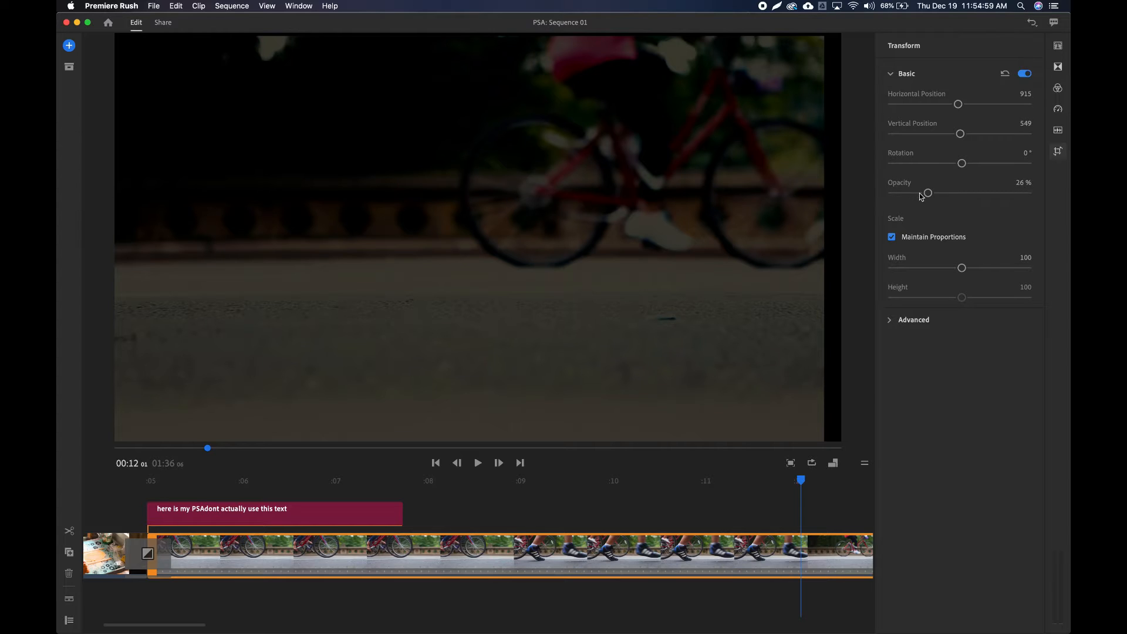
pyautogui.moveTo(928, 198); pyautogui.dragTo(1039, 195)
pyautogui.moveTo(963, 269); pyautogui.dragTo(934, 279)
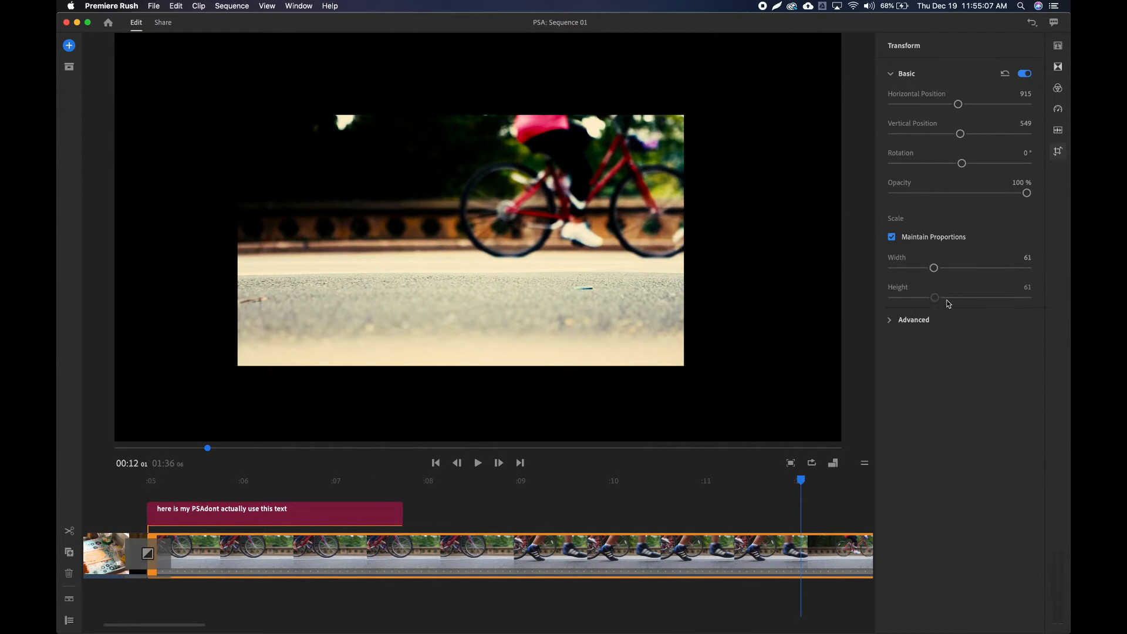
# Try cropping the Bikers clip from its top edge in the advanced transform settings.
pyautogui.click(919, 319)
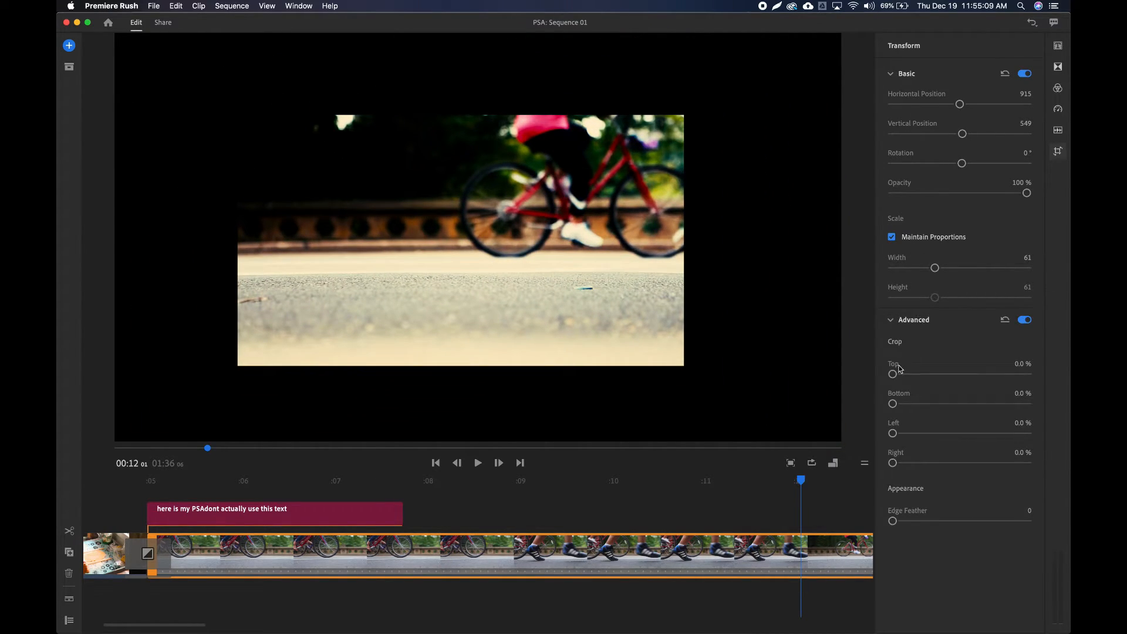
pyautogui.moveTo(893, 374); pyautogui.dragTo(869, 412)
pyautogui.moveTo(929, 380); pyautogui.dragTo(869, 383)
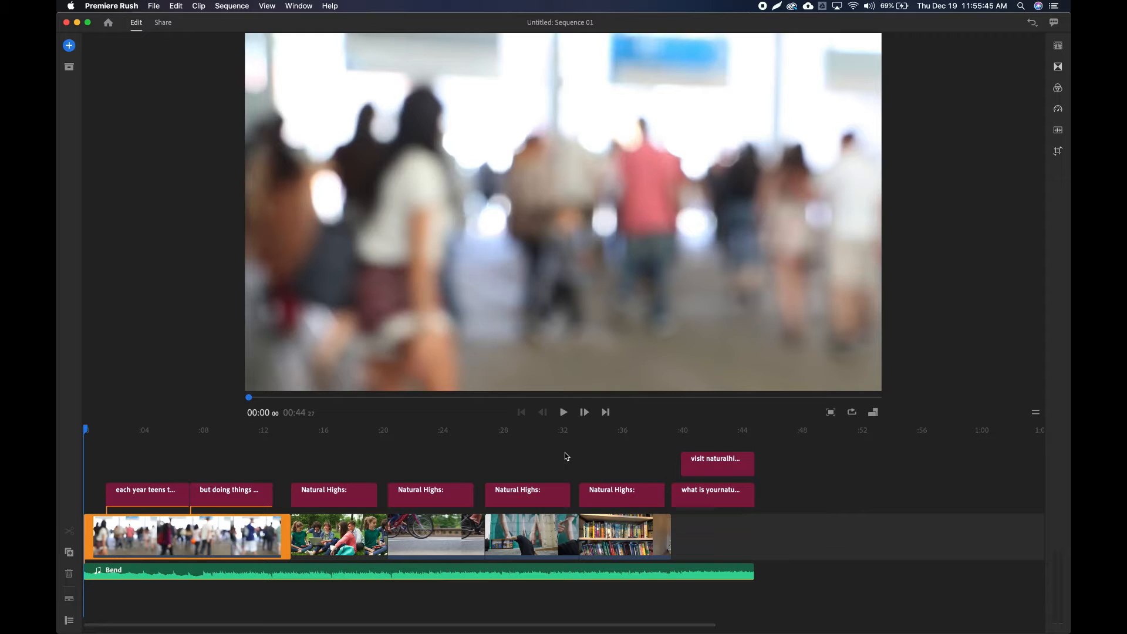
# Play the finished PSA sequence through to its end, and return the playhead to the start.
pyautogui.click(563, 412)
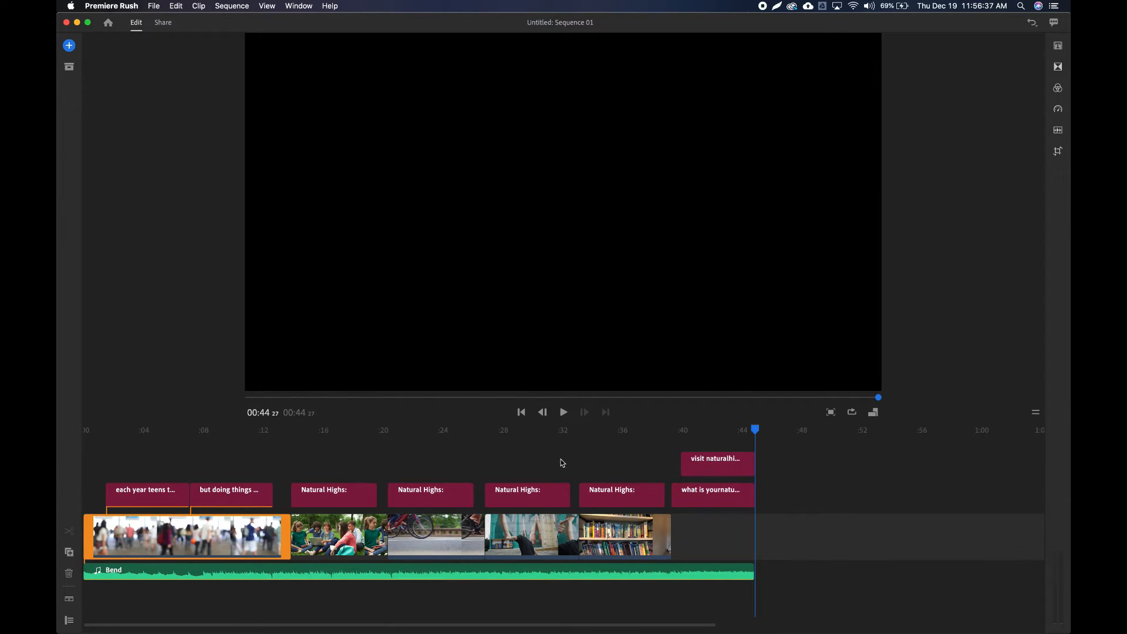
pyautogui.moveTo(877, 398); pyautogui.dragTo(231, 401)
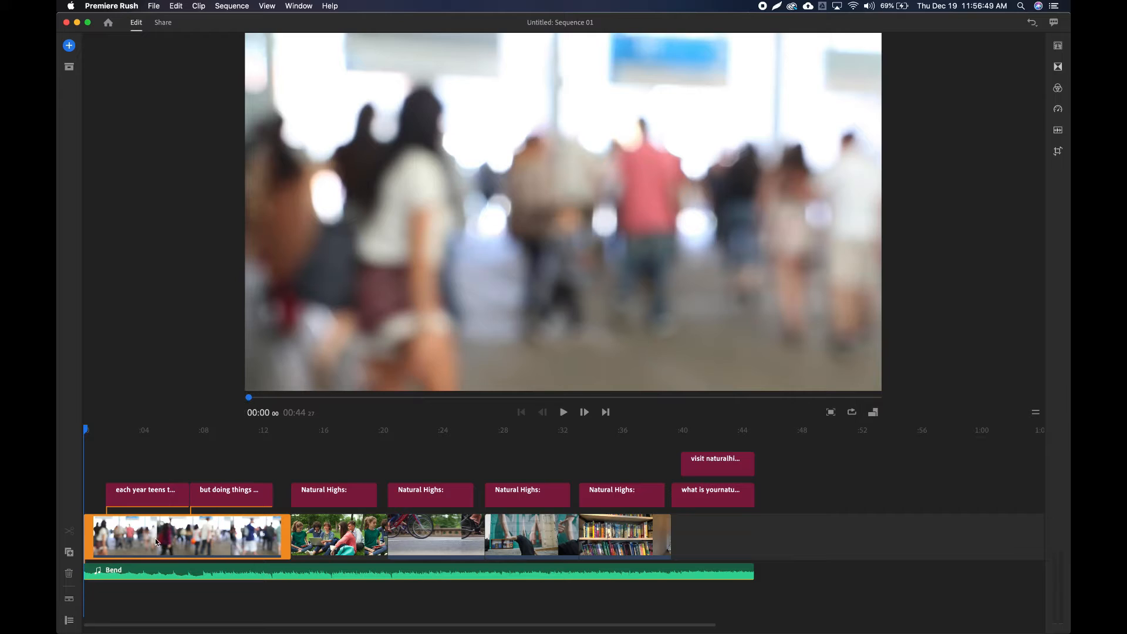
# Browse the Rush Soundtracks collection in the media browser for background music.
pyautogui.click(70, 47)
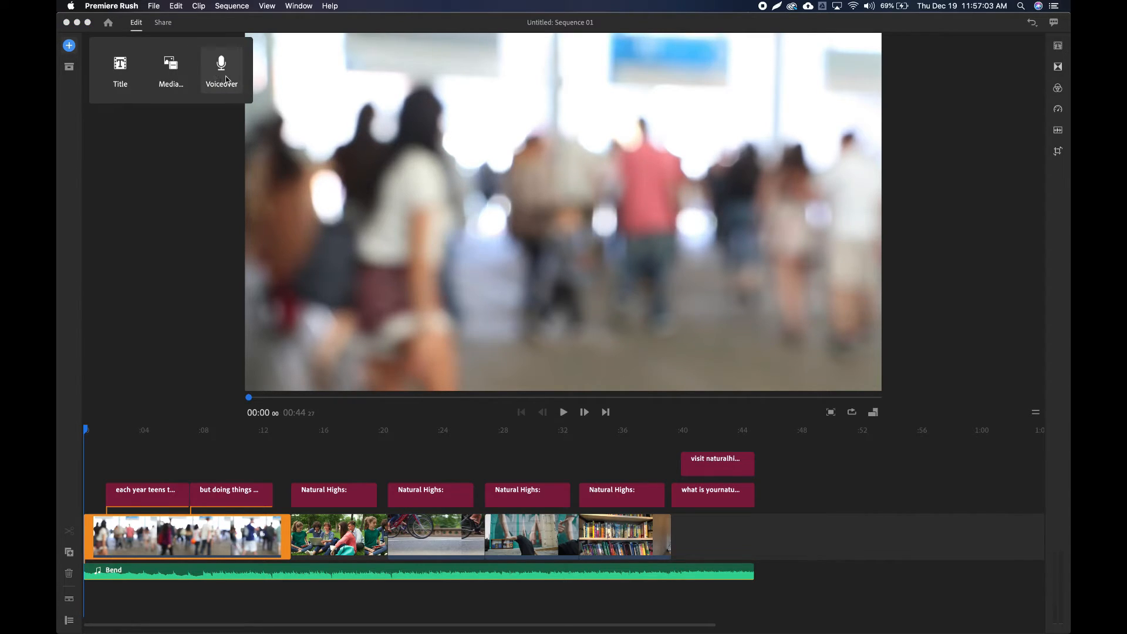
pyautogui.click(171, 70)
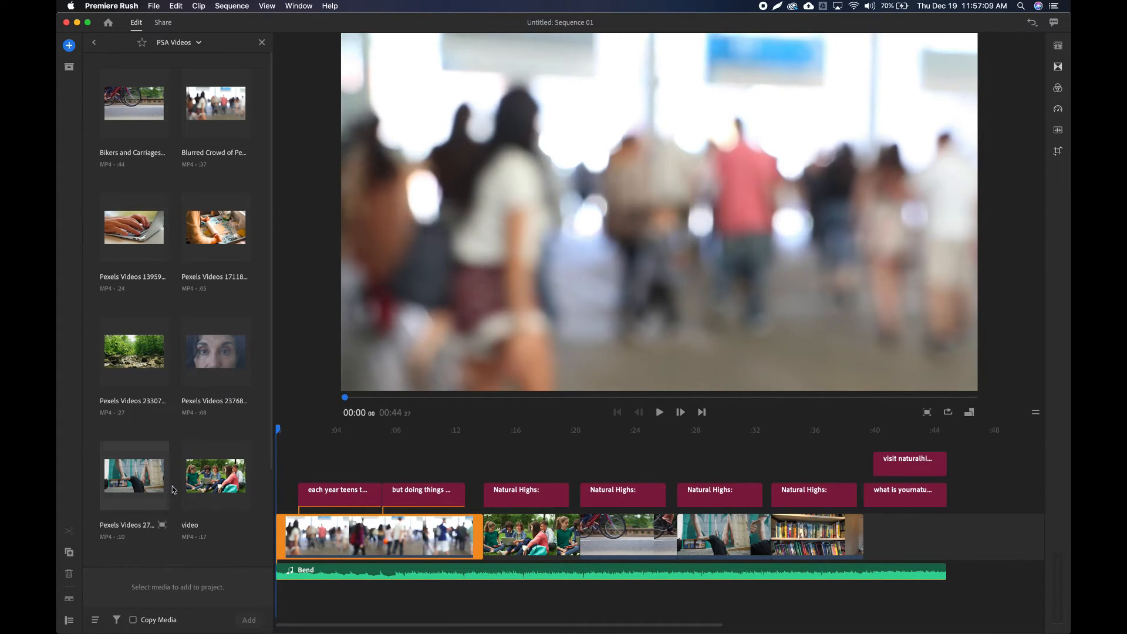
pyautogui.click(189, 41)
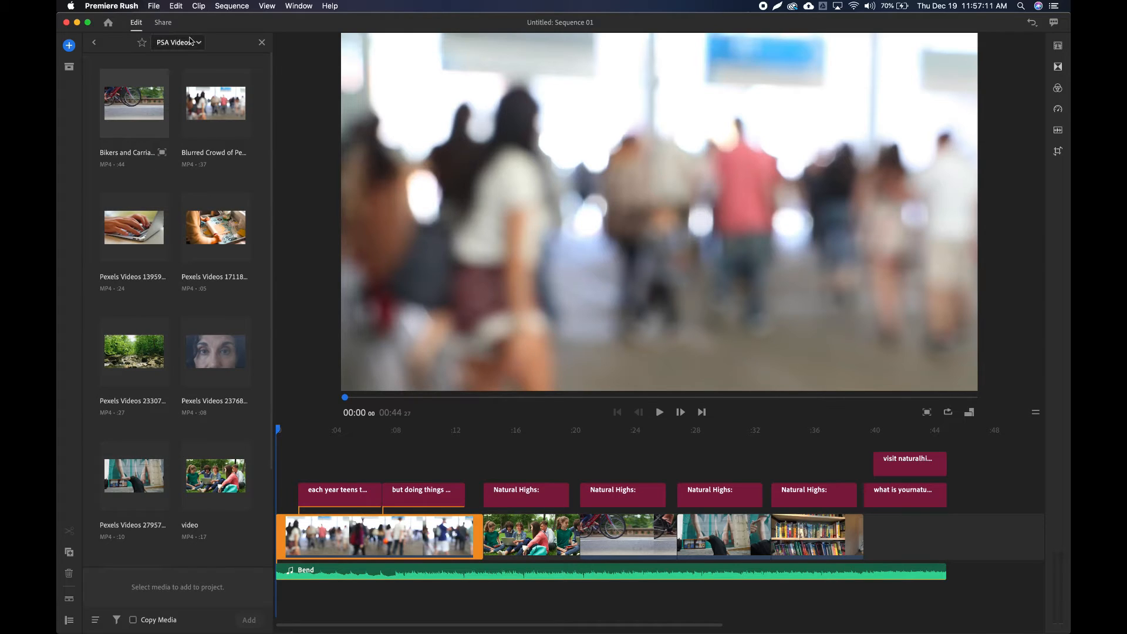
pyautogui.click(192, 75)
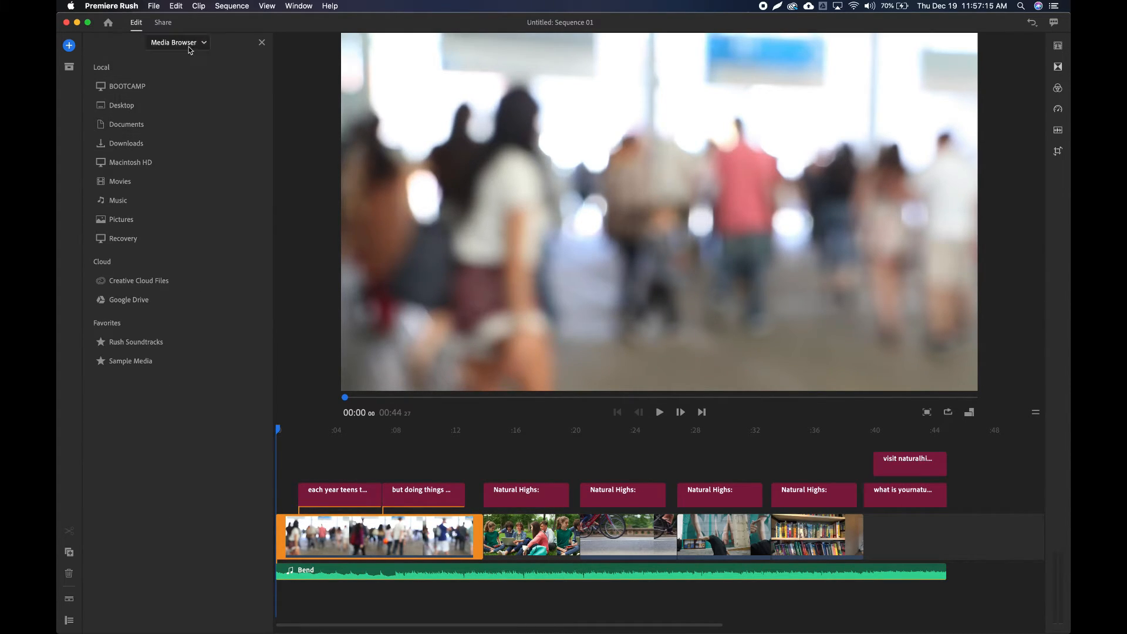
pyautogui.click(159, 343)
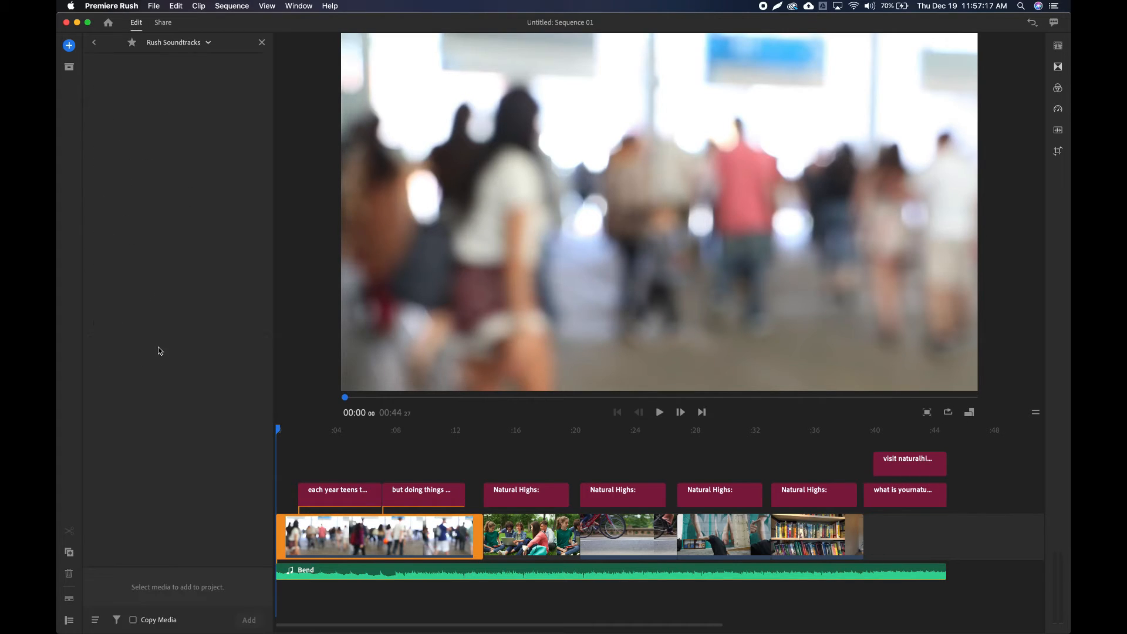
pyautogui.scroll(-4, 149, 264)
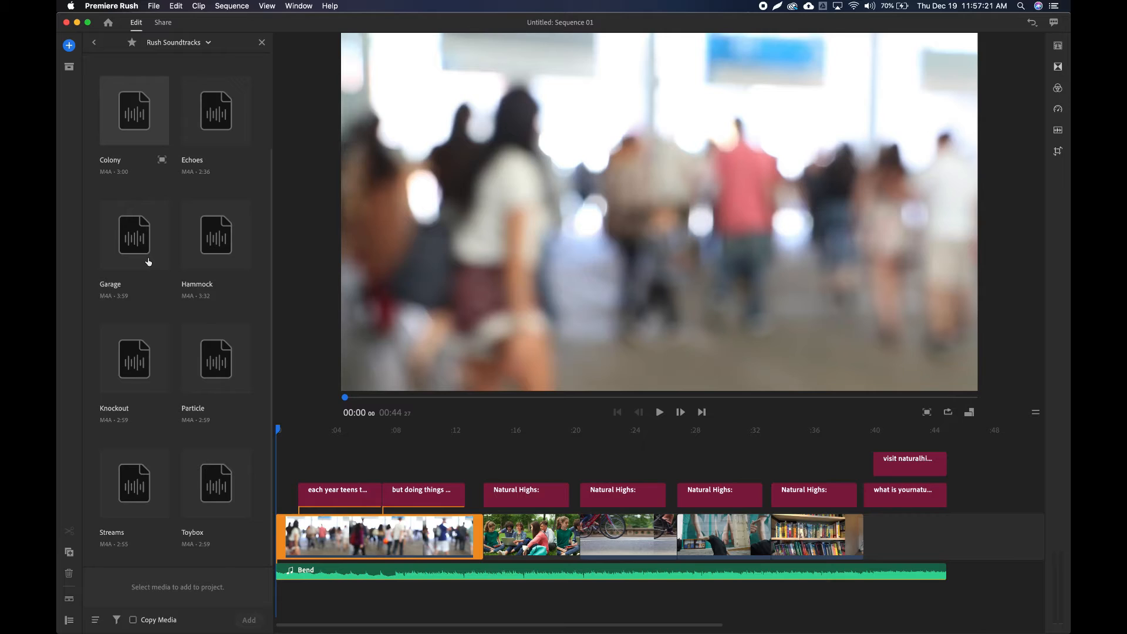
pyautogui.scroll(3, 149, 261)
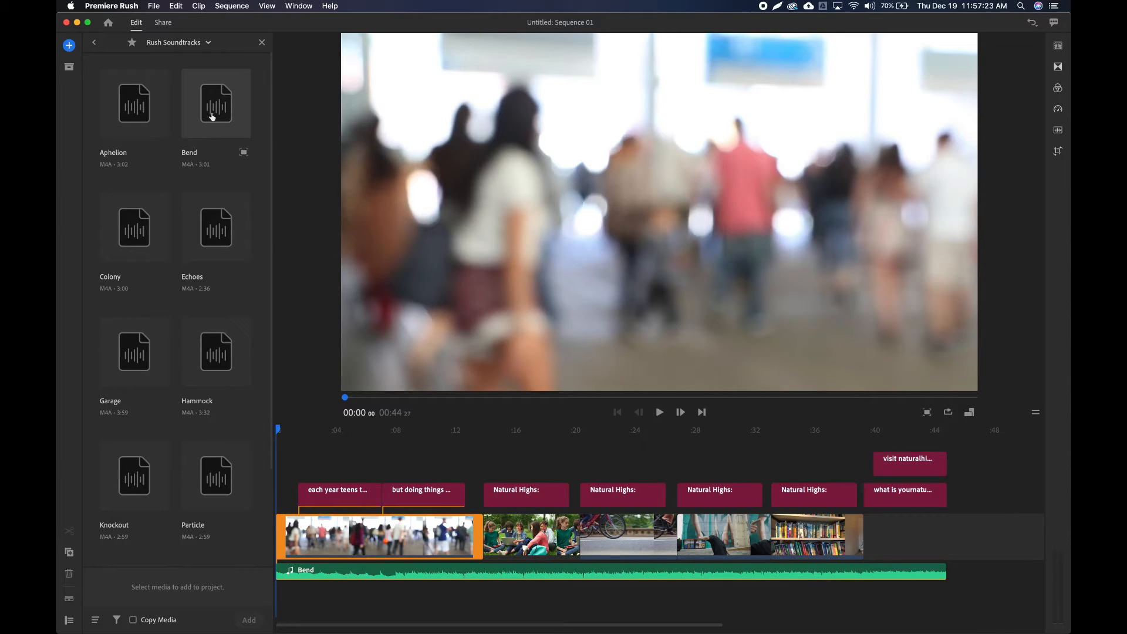
# Look through the Sample Media collection and the local Music folder, and return to the list of media locations.
pyautogui.click(181, 49)
pyautogui.click(175, 58)
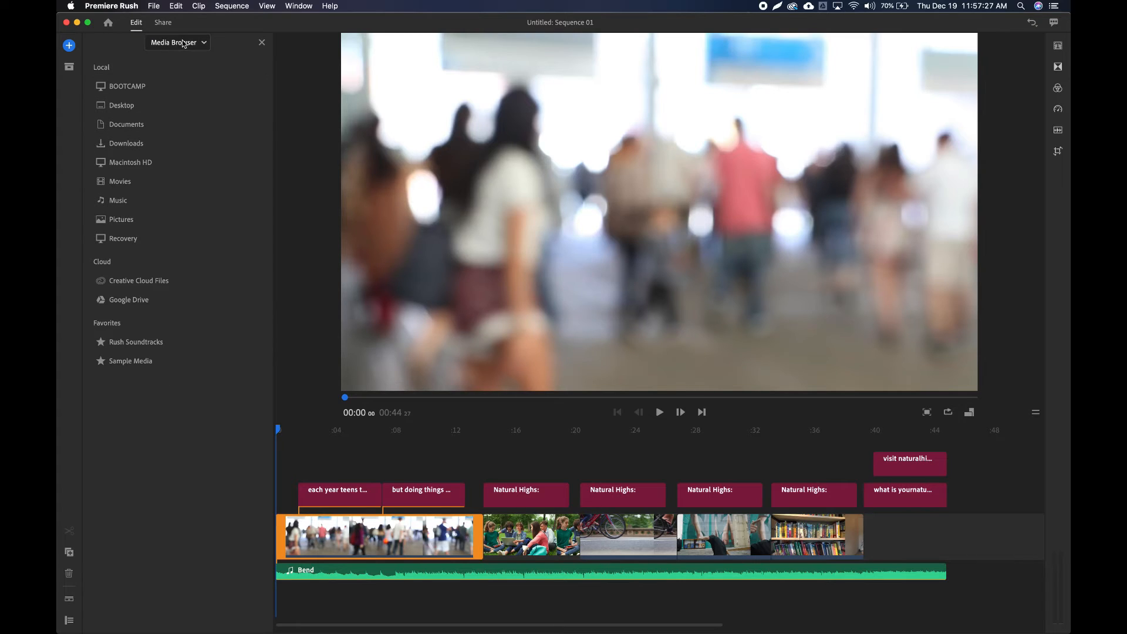
pyautogui.click(140, 363)
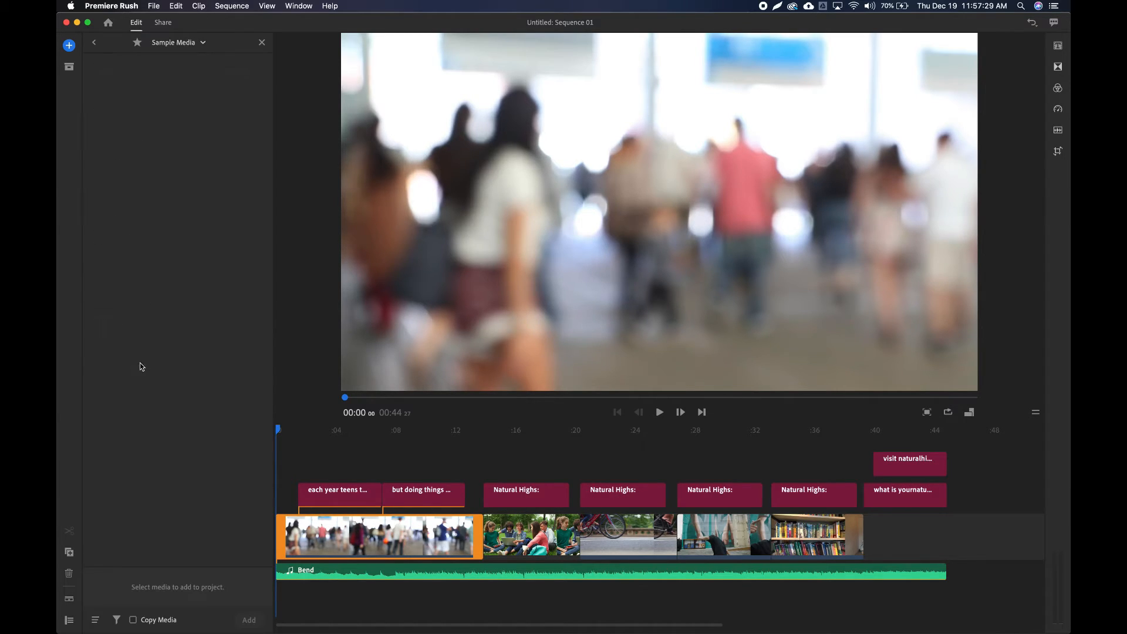
pyautogui.click(192, 47)
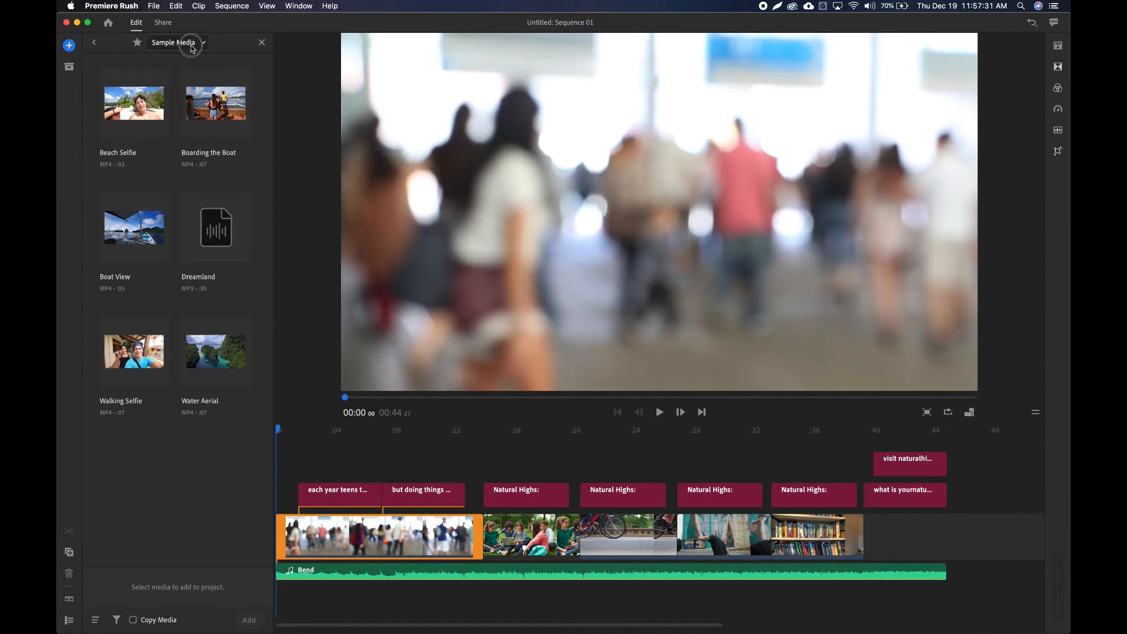
pyautogui.click(179, 58)
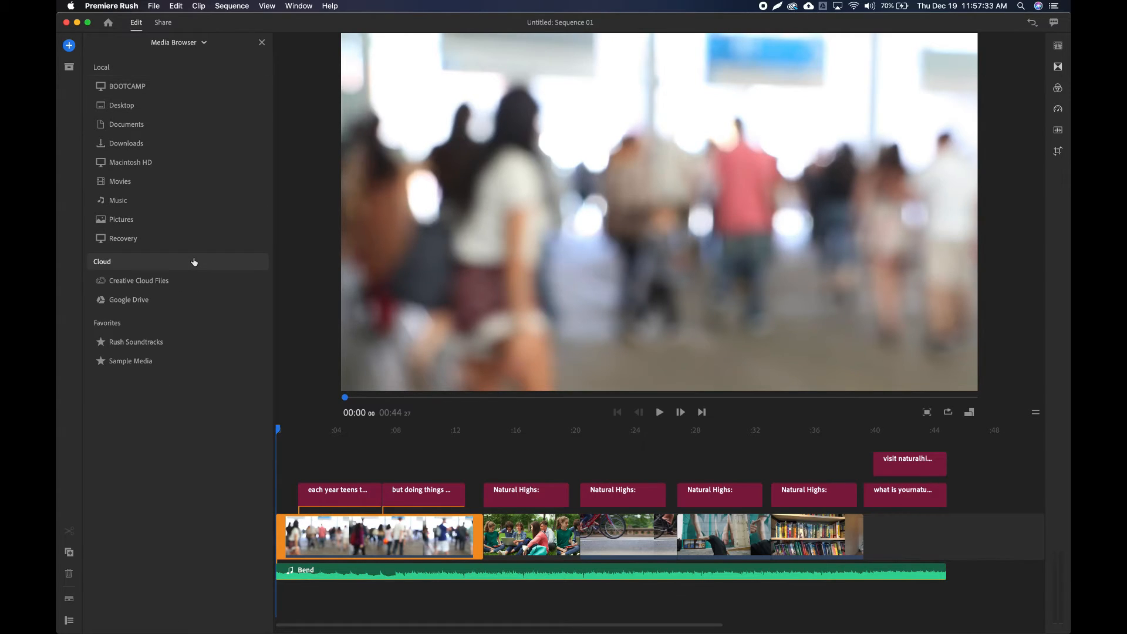
pyautogui.click(171, 205)
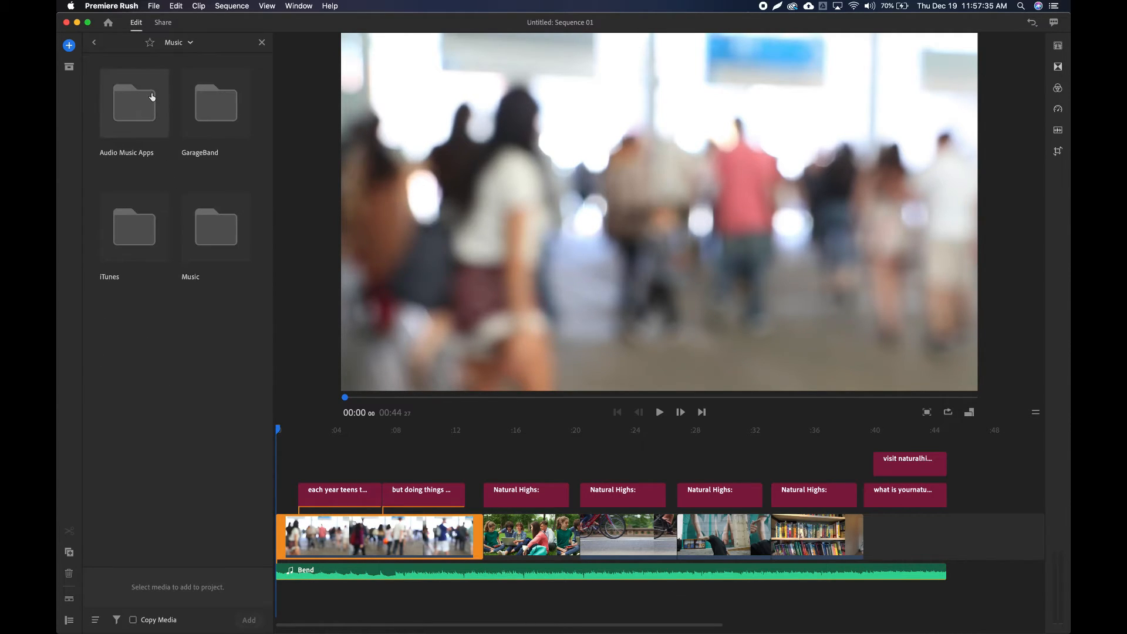
pyautogui.click(166, 47)
pyautogui.click(179, 57)
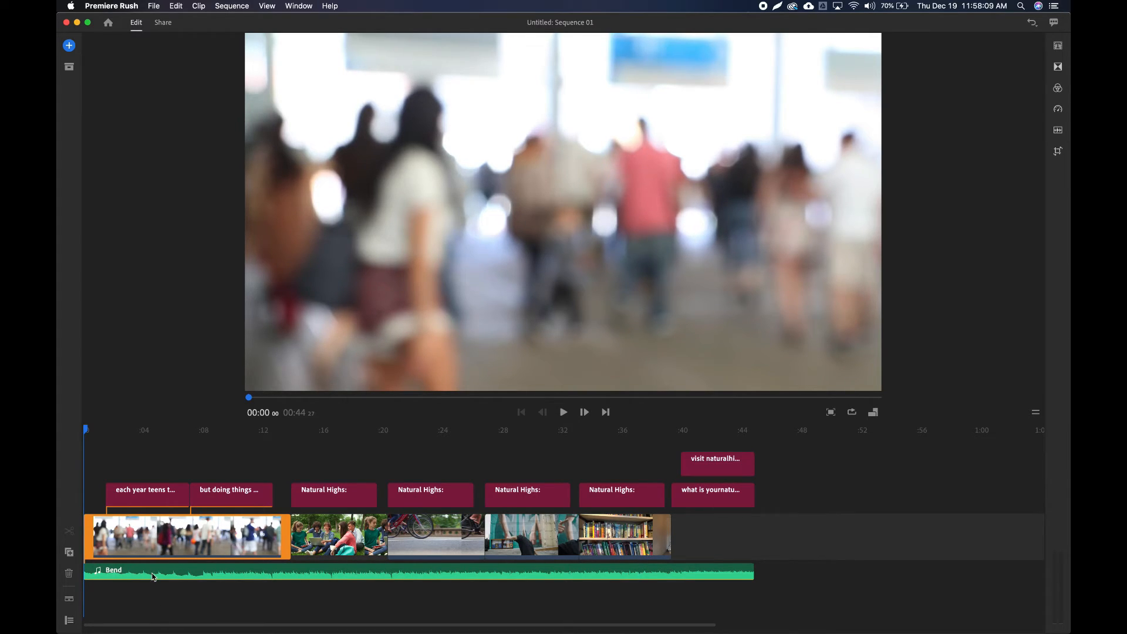
# Show the closing titles at about 00:42, and select the "what is your natural high?" title in the timeline.
pyautogui.moveTo(87, 434); pyautogui.dragTo(713, 440)
pyautogui.click(712, 497)
pyautogui.click(724, 469)
pyautogui.click(716, 506)
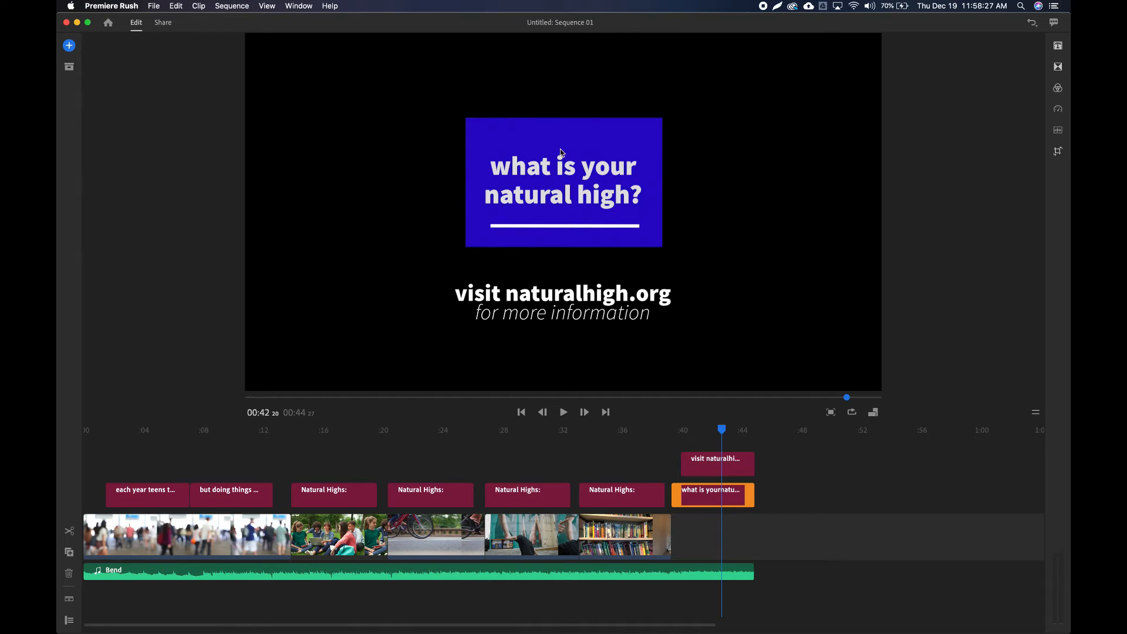
# Place a centered basic lower-third title on the track above the Natural Highs titles, reposition it along that track, and delete it.
pyautogui.click(737, 473)
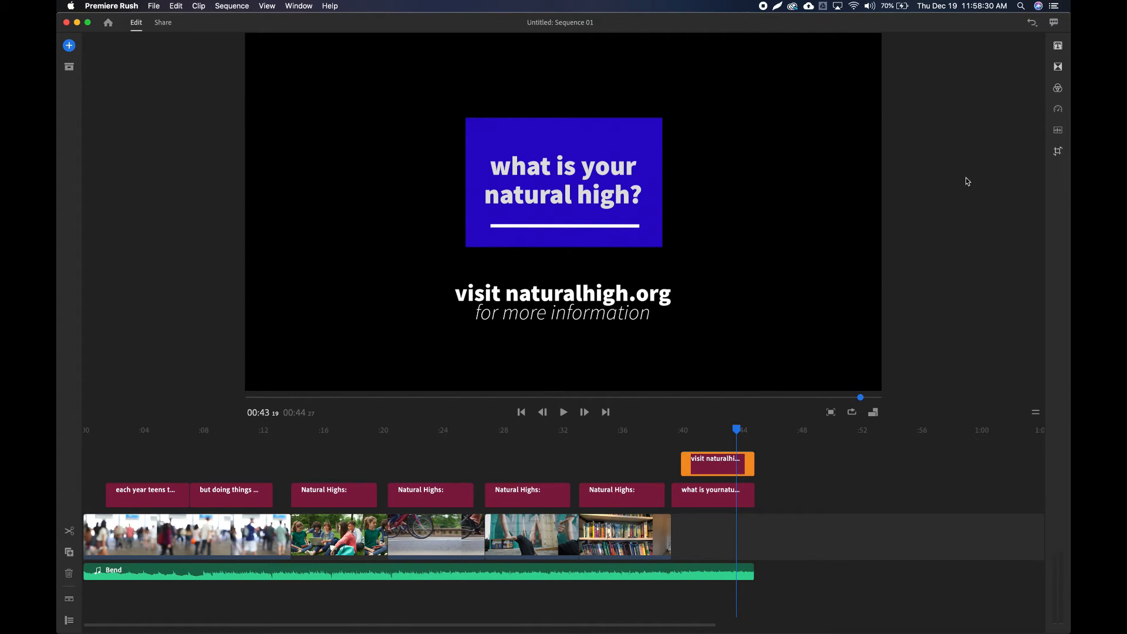
pyautogui.click(1057, 47)
pyautogui.click(578, 379)
pyautogui.moveTo(579, 379); pyautogui.dragTo(608, 462)
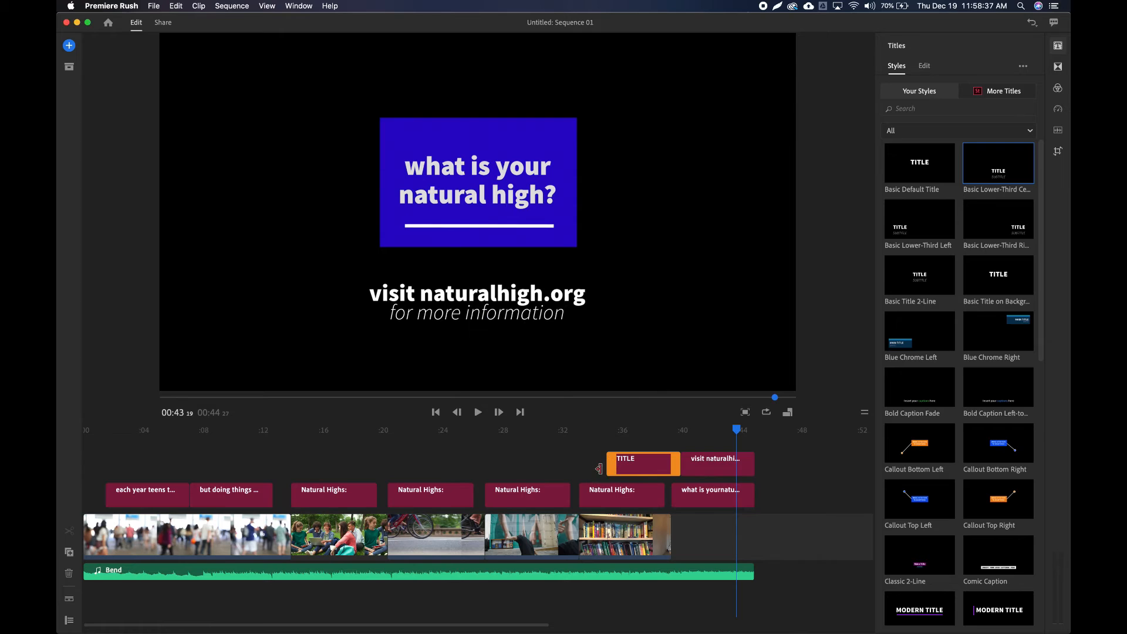
pyautogui.moveTo(636, 470); pyautogui.dragTo(514, 469)
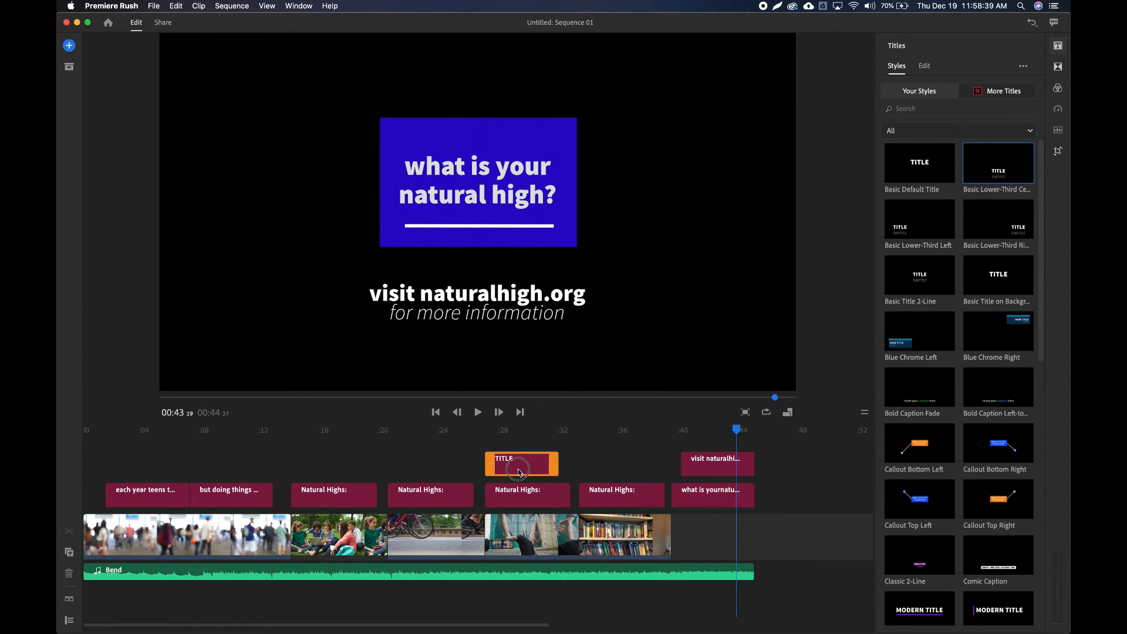
pyautogui.moveTo(603, 465); pyautogui.dragTo(614, 468)
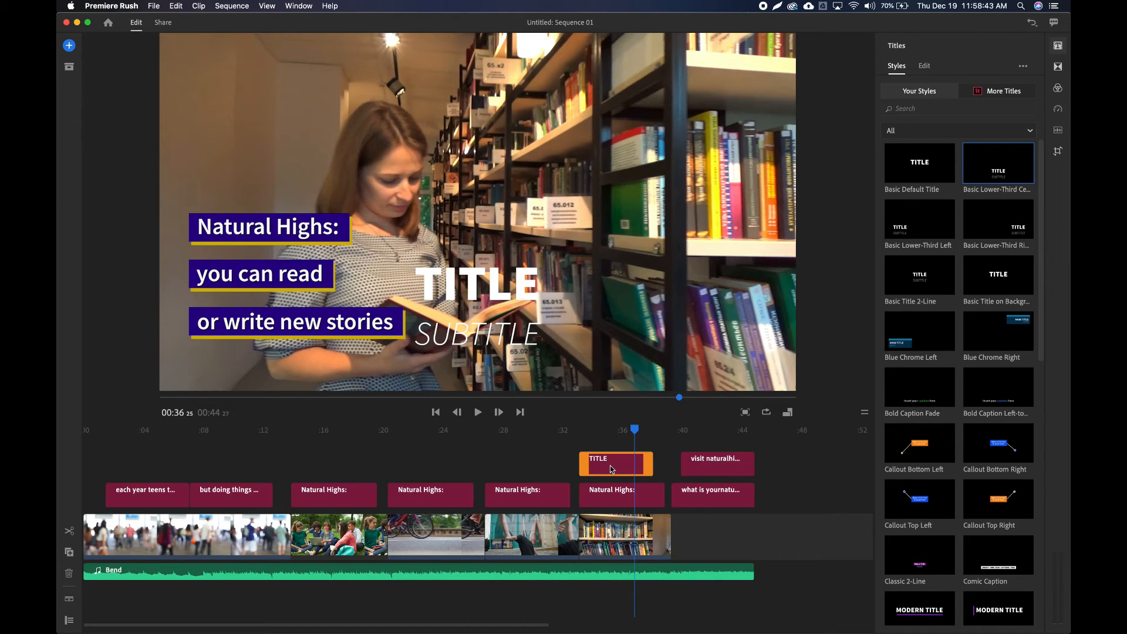
pyautogui.press('Delete')
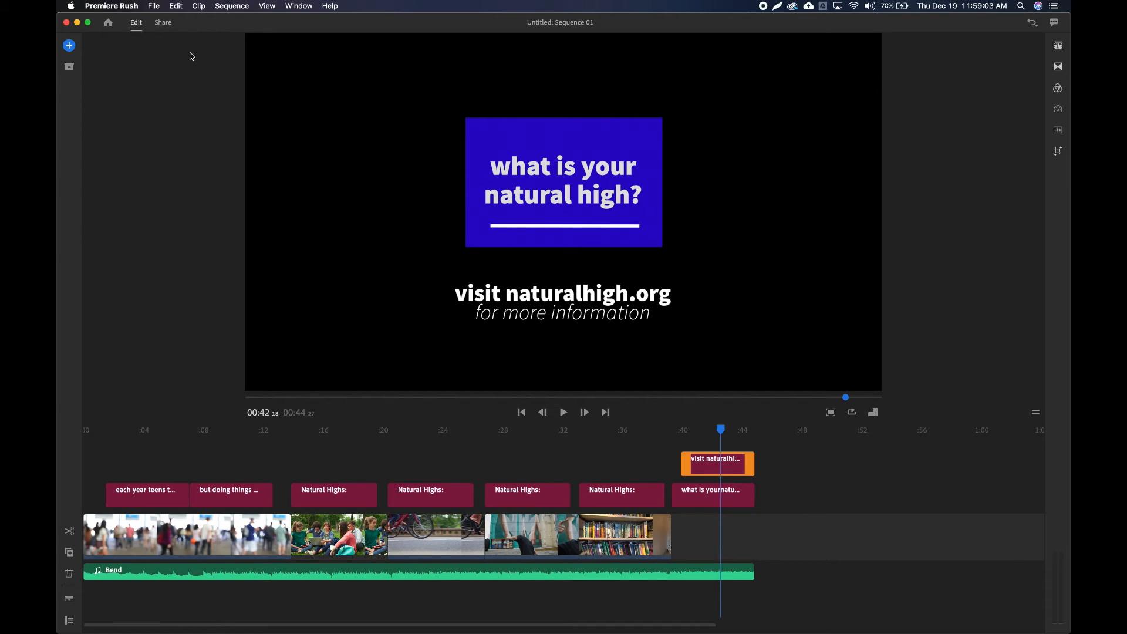
# Open the sharing settings for the sequence, and name the local export file "PSA Video".
pyautogui.click(165, 25)
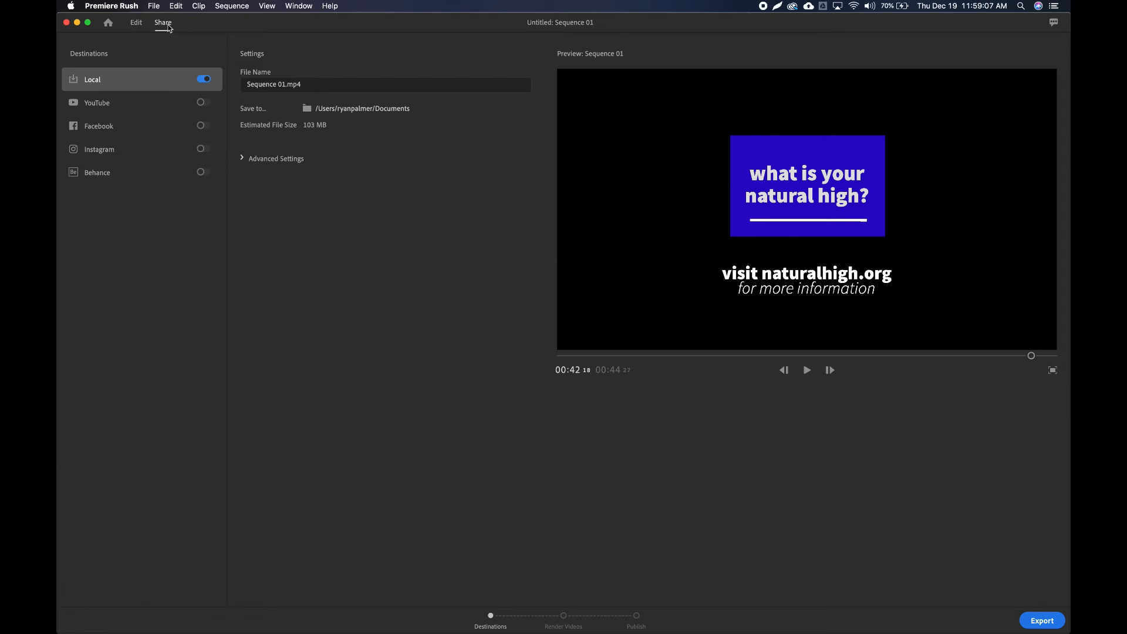
pyautogui.click(289, 84)
pyautogui.moveTo(289, 84); pyautogui.dragTo(196, 83)
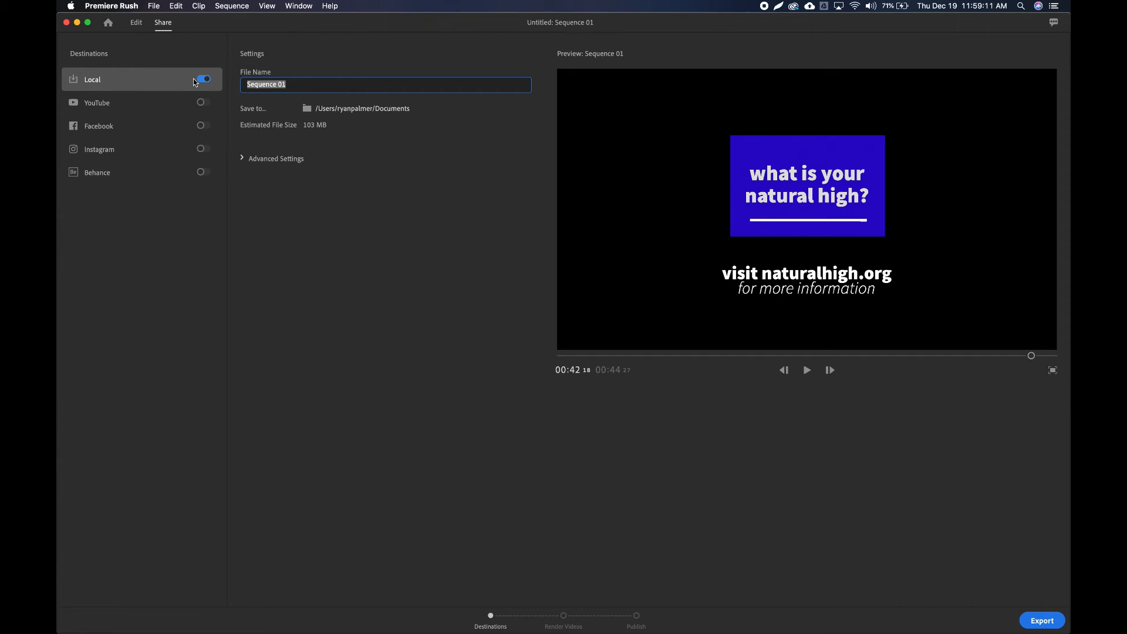
pyautogui.write('PSA Video')
pyautogui.press('Return')
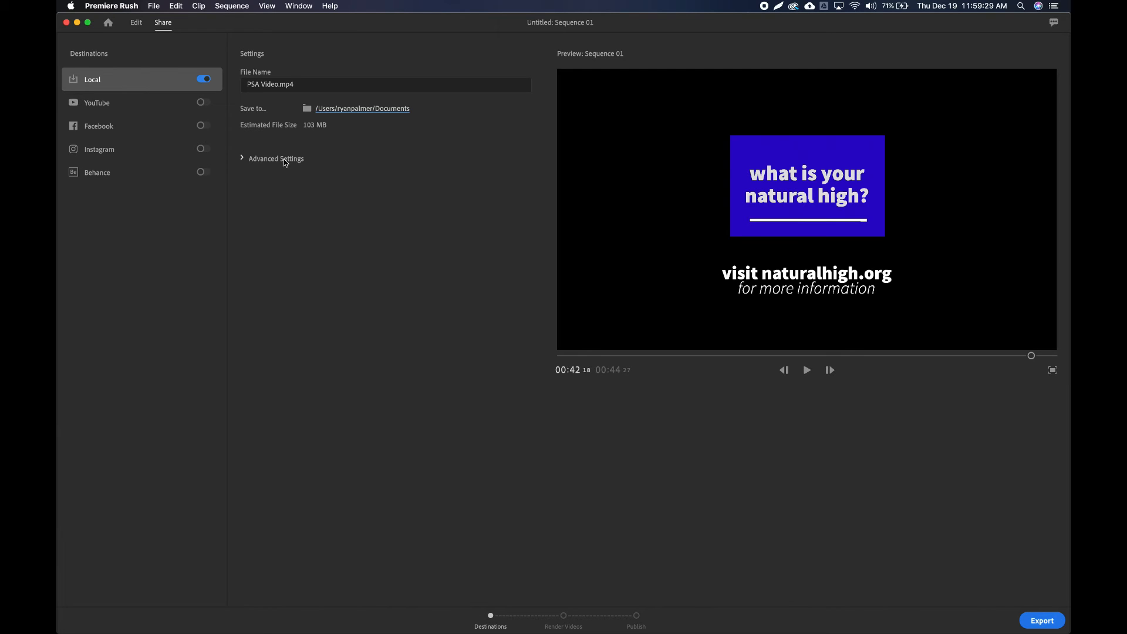
# Check the advanced export settings, and export the sequence as a local file to the Documents folder.
pyautogui.click(256, 160)
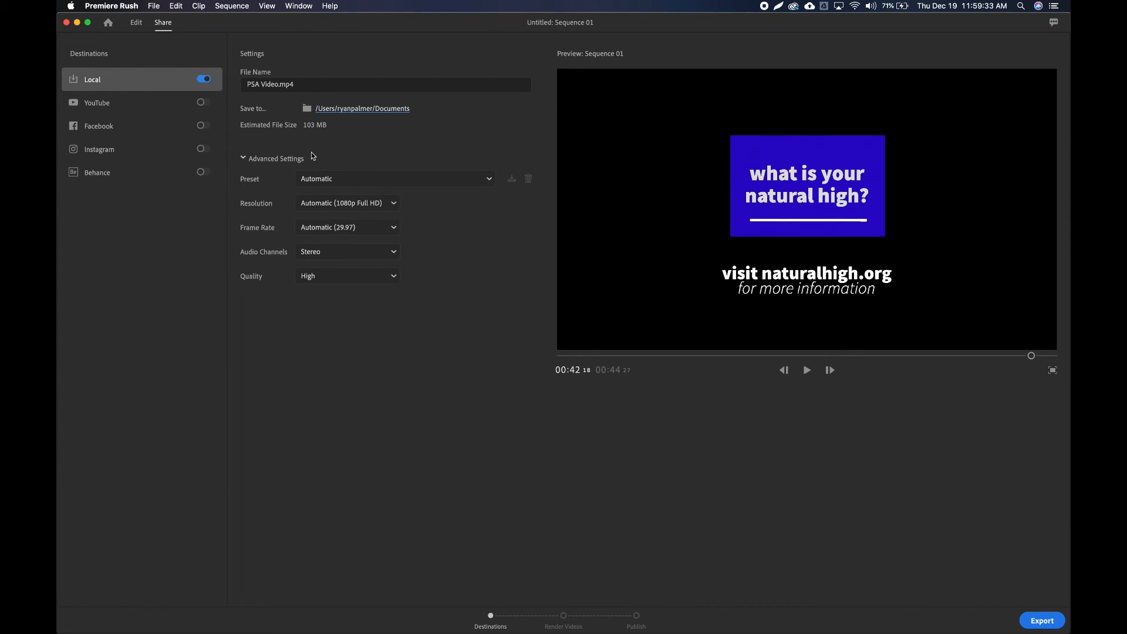
pyautogui.click(257, 161)
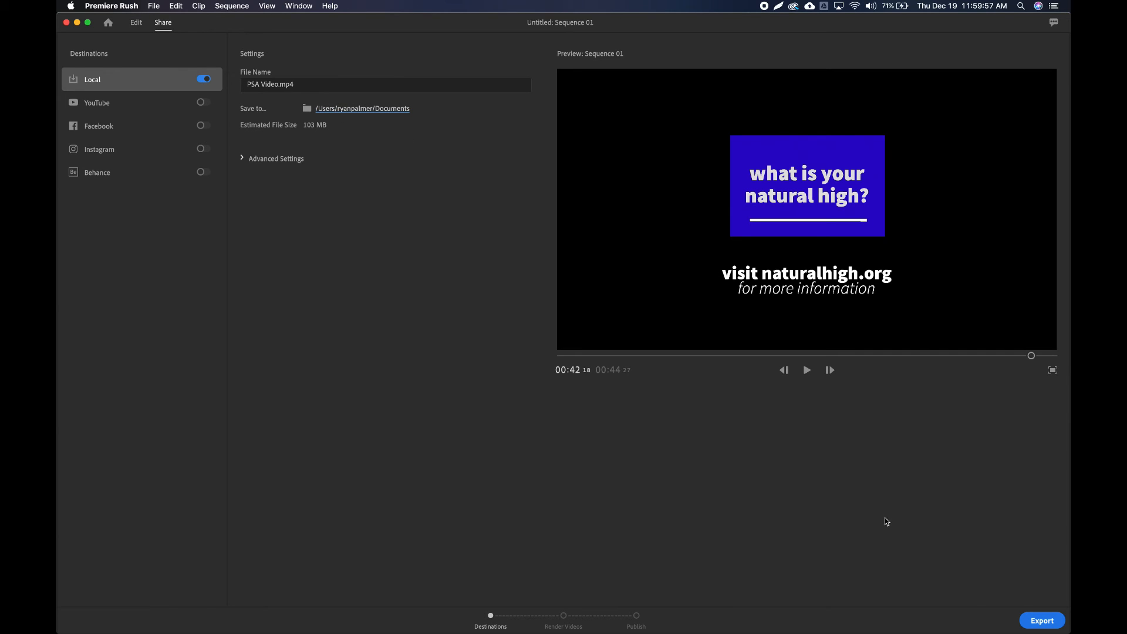
pyautogui.click(1043, 621)
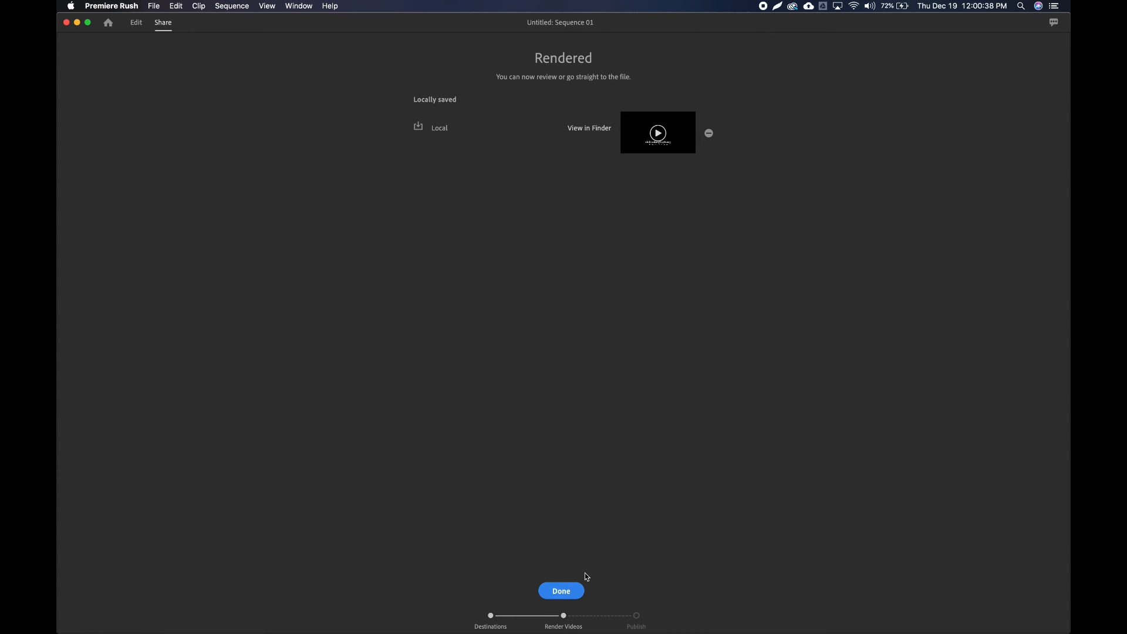
pyautogui.click(562, 591)
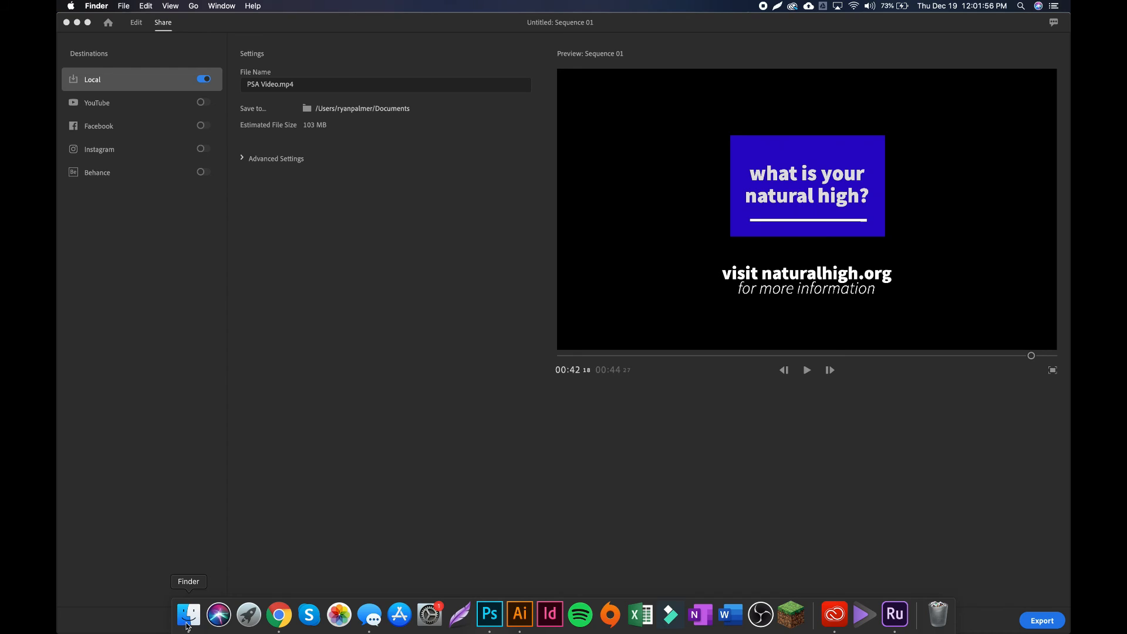
# Switch to Finder, and select the exported PSA Video.mp4 in the Documents folder.
pyautogui.click(188, 614)
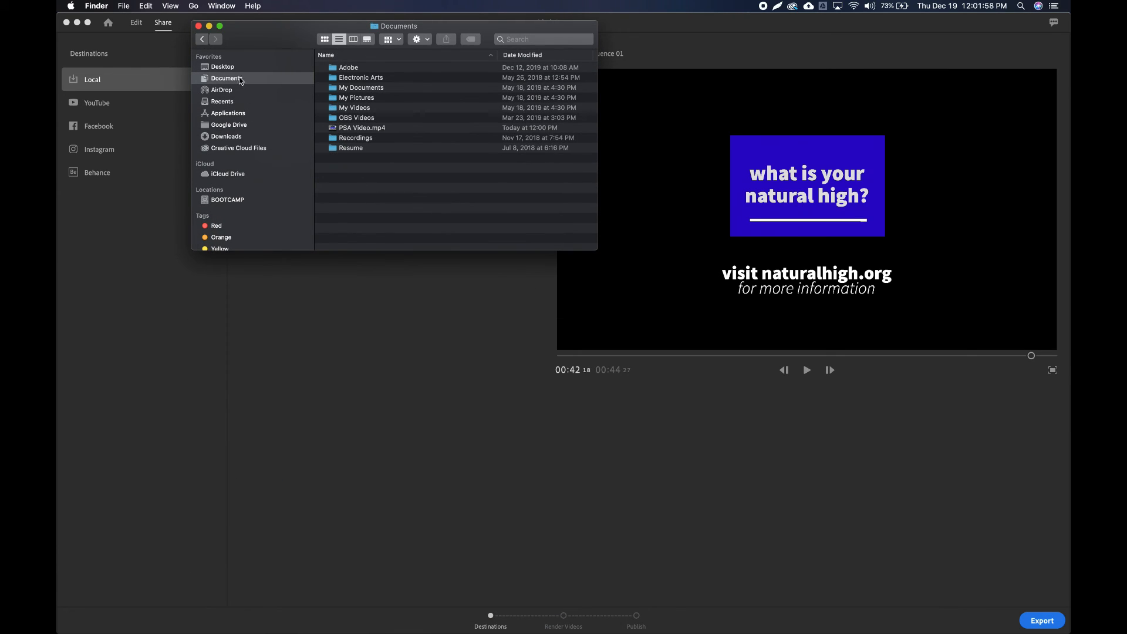
pyautogui.click(412, 128)
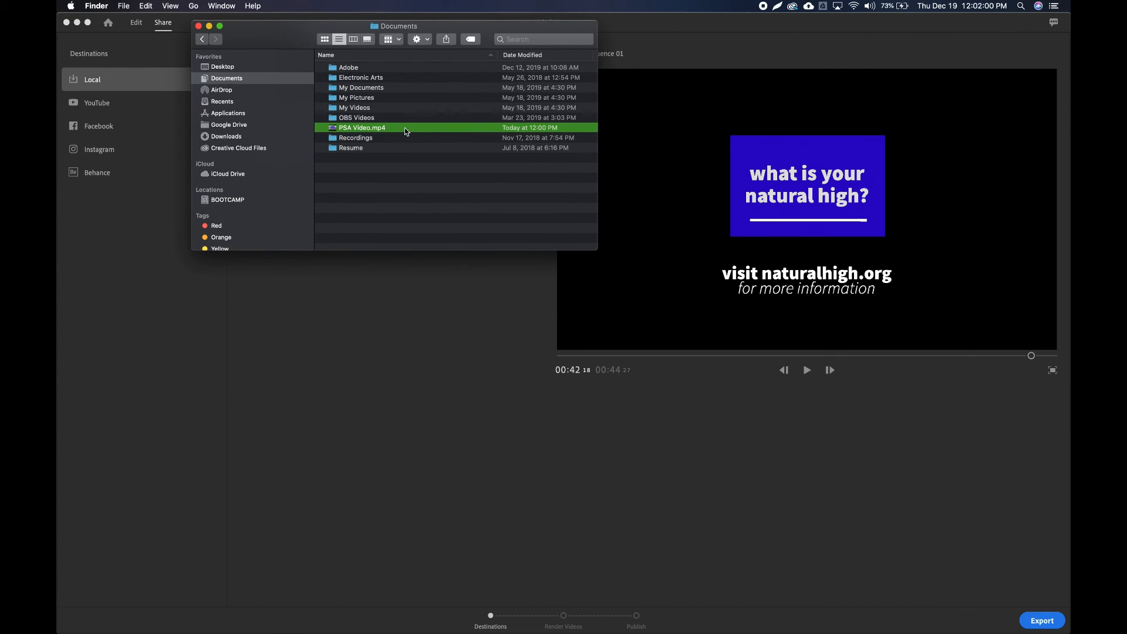